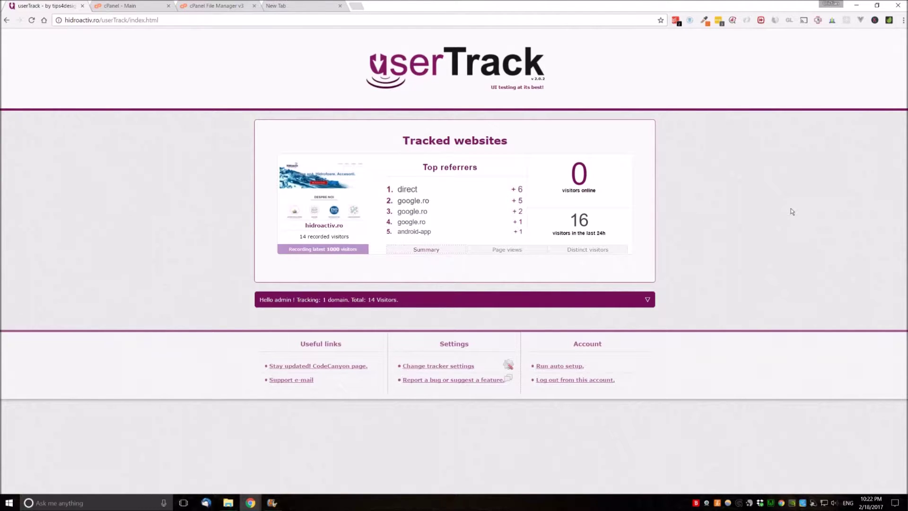
Switch from the userTrack dashboard to the cPanel main page for hidroactiv.ro
{"action": "left_click", "coordinate": [137, 6]}
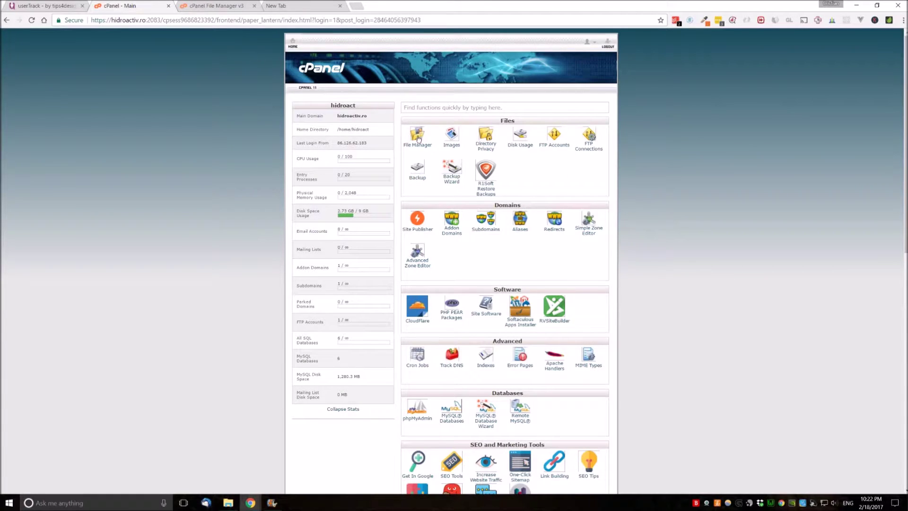
Upload userTrack.zip from the computer into public_html/userTrack through File Manager
{"action": "left_click", "coordinate": [201, 4]}
{"action": "left_click", "coordinate": [159, 69]}
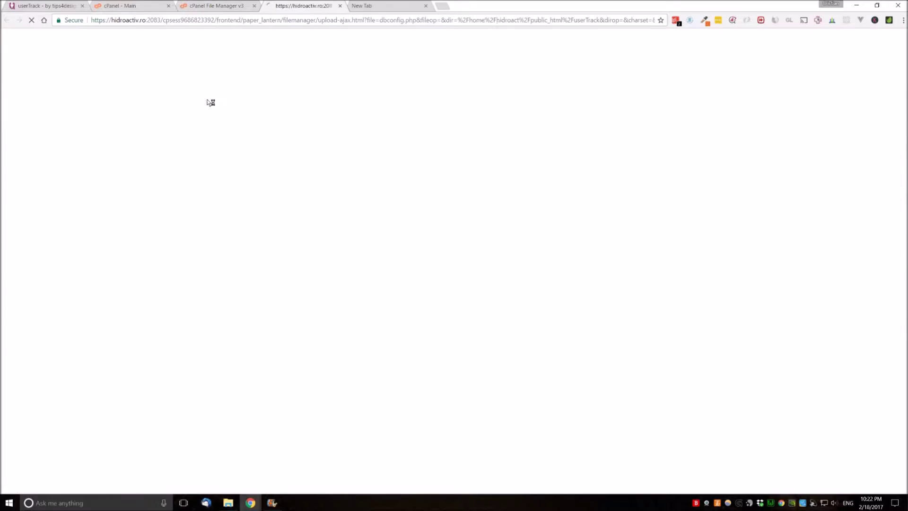
{"action": "left_click", "coordinate": [455, 189]}
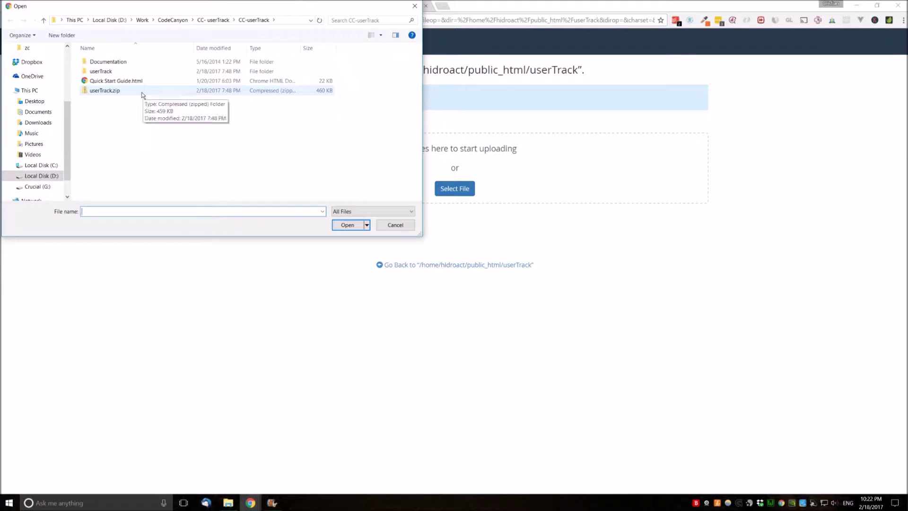
{"action": "left_click", "coordinate": [142, 92]}
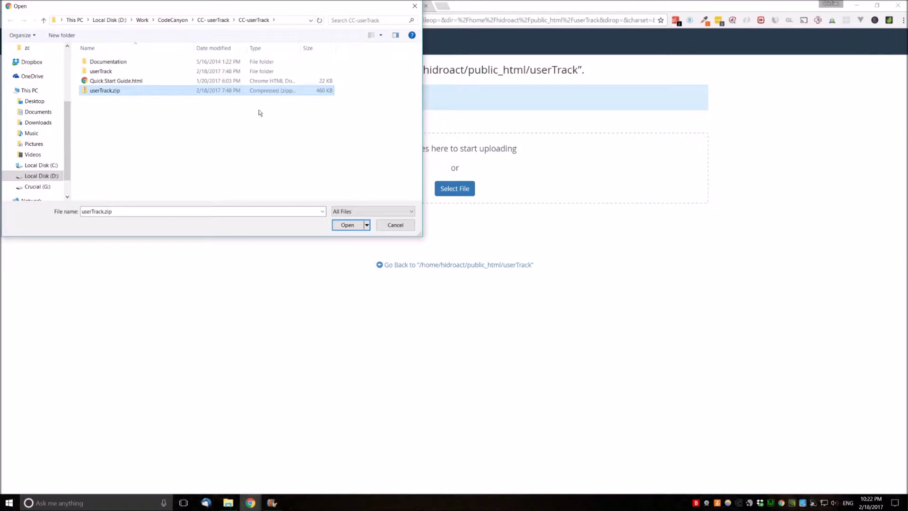
{"action": "left_click", "coordinate": [415, 6]}
{"action": "left_click", "coordinate": [459, 187]}
{"action": "left_click", "coordinate": [183, 92]}
{"action": "left_click", "coordinate": [348, 226]}
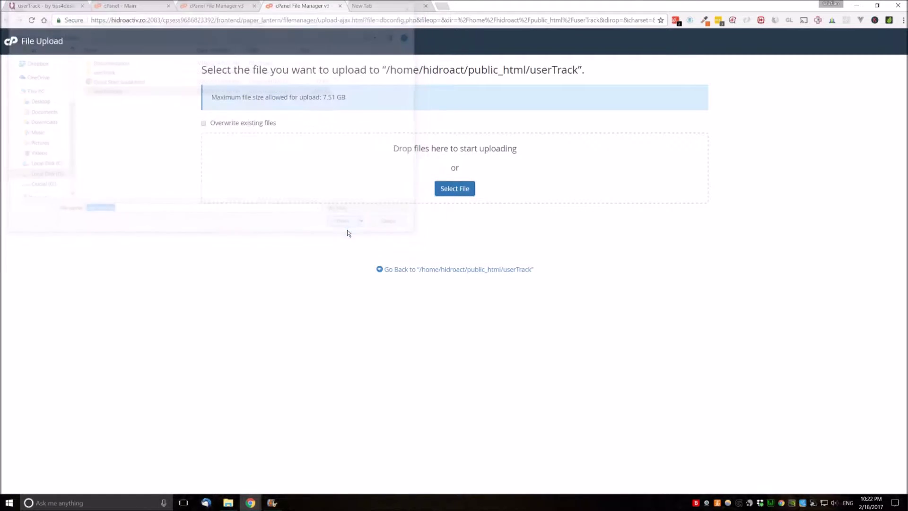
Trash userTrack.zip, then go up to public_html and select the userTrack folder
{"action": "left_click", "coordinate": [341, 6]}
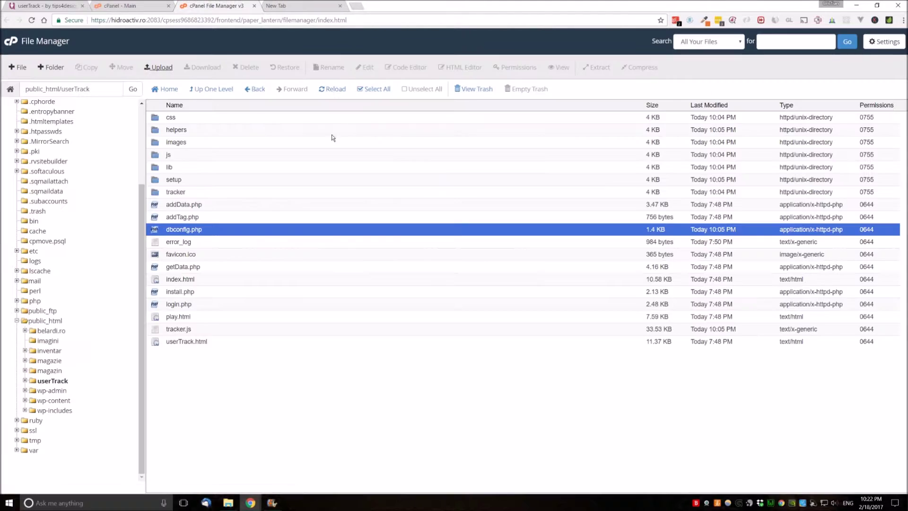
{"action": "left_click", "coordinate": [320, 91]}
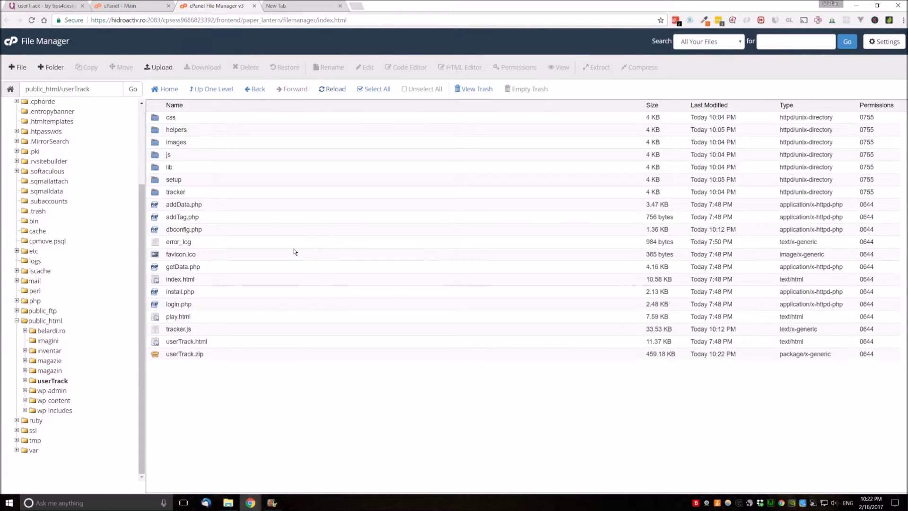
{"action": "right_click", "coordinate": [179, 355]}
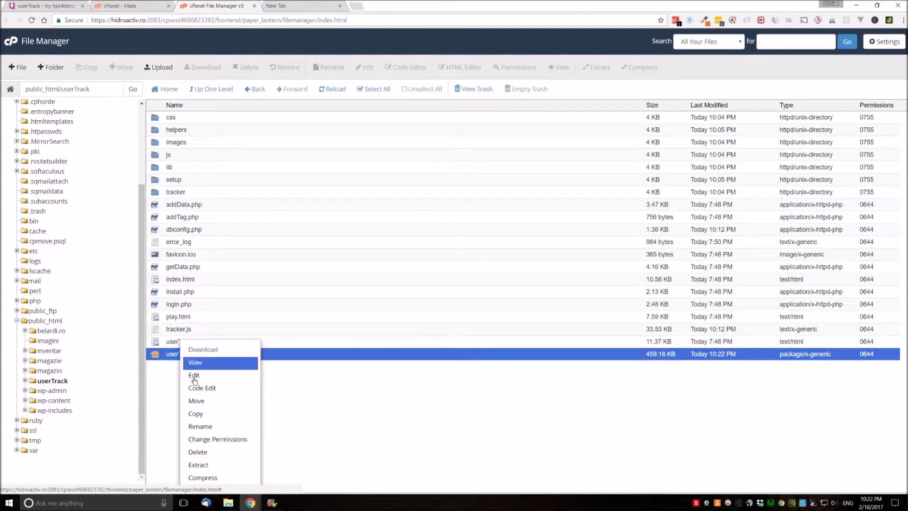
{"action": "left_click", "coordinate": [305, 444]}
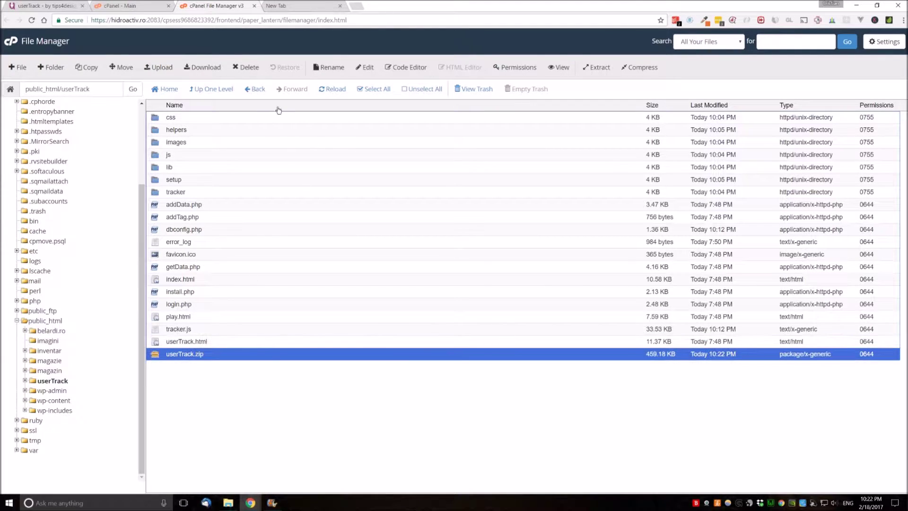
{"action": "left_click", "coordinate": [247, 67]}
{"action": "left_click", "coordinate": [530, 289]}
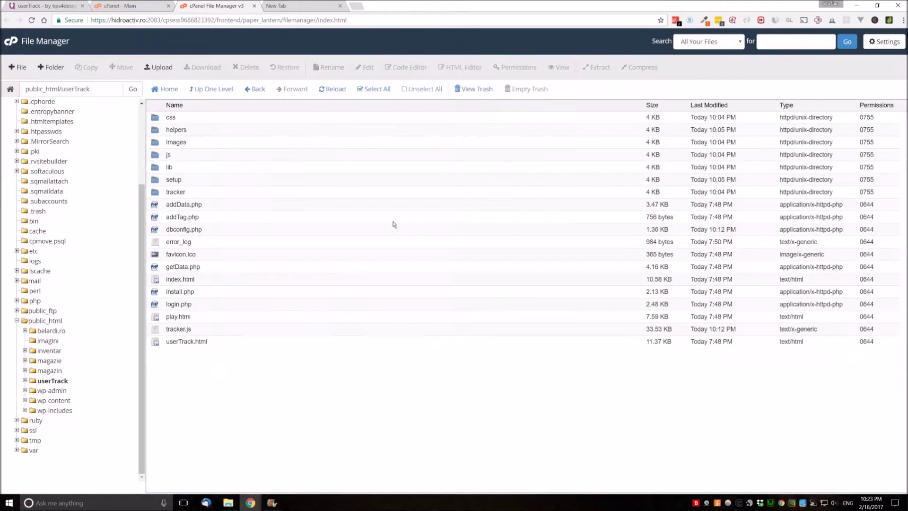
{"action": "left_click", "coordinate": [221, 90]}
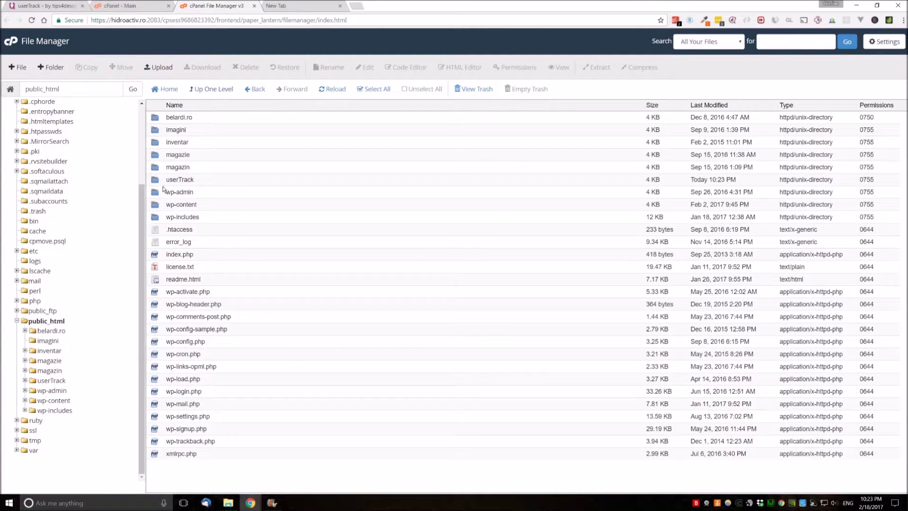
{"action": "left_click", "coordinate": [175, 183]}
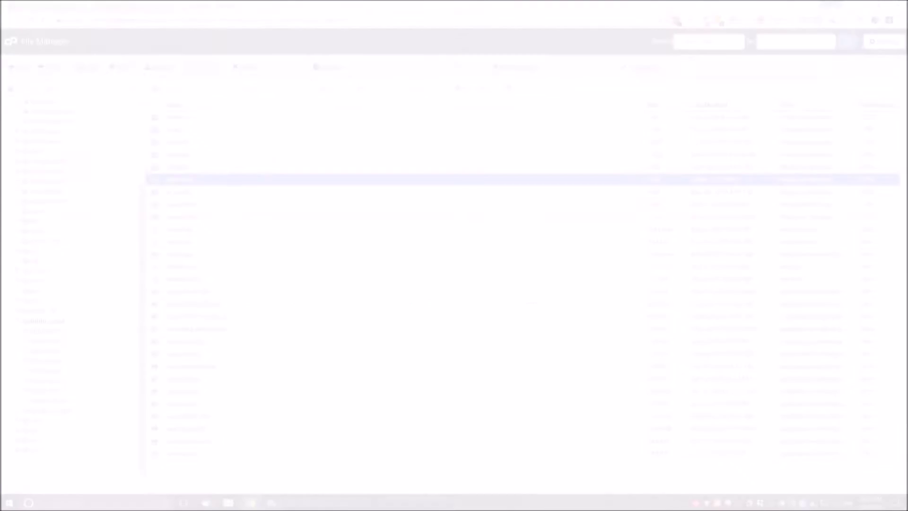
In MySQL Databases, enter 'test' as the new database name
{"action": "left_click", "coordinate": [174, 9]}
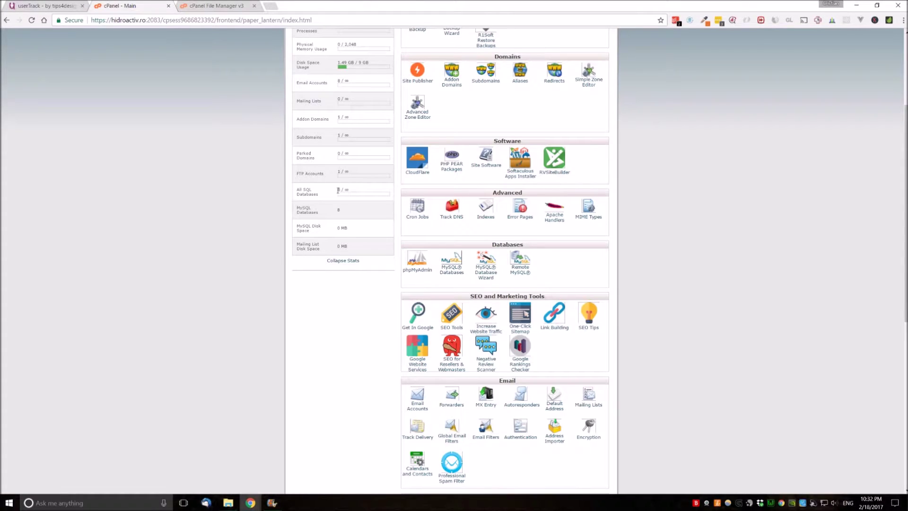
{"action": "scroll", "coordinate": [463, 259], "scroll_direction": "up", "scroll_amount": 2}
{"action": "left_click", "coordinate": [456, 331]}
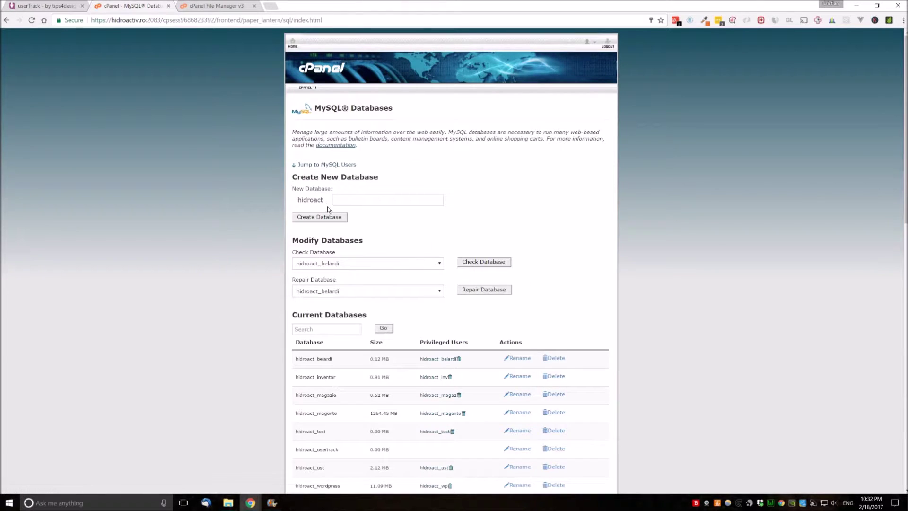
{"action": "left_click", "coordinate": [344, 202]}
{"action": "type", "text": "test"}
{"action": "left_click", "coordinate": [365, 223]}
Add user hidroact_test to the hidroact_test database with all privileges
{"action": "scroll", "coordinate": [363, 218], "scroll_direction": "down", "scroll_amount": 6}
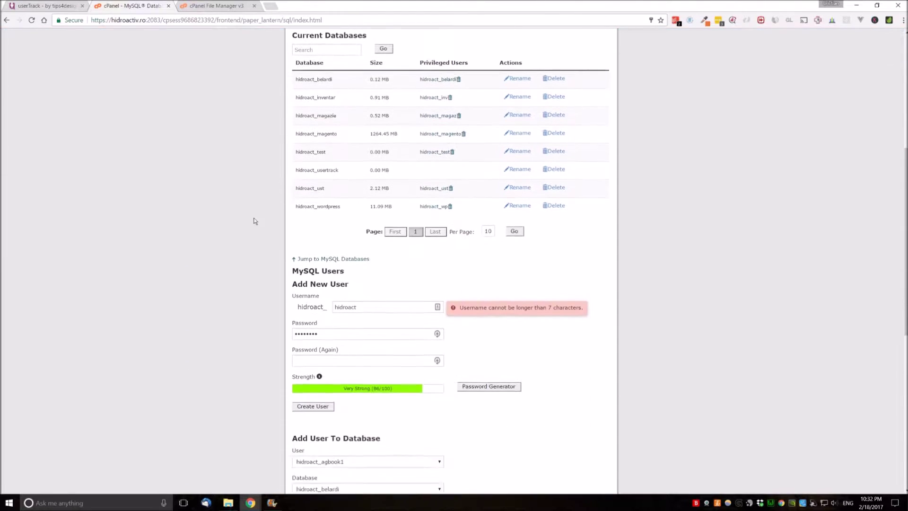
{"action": "scroll", "coordinate": [225, 221], "scroll_direction": "down", "scroll_amount": 3}
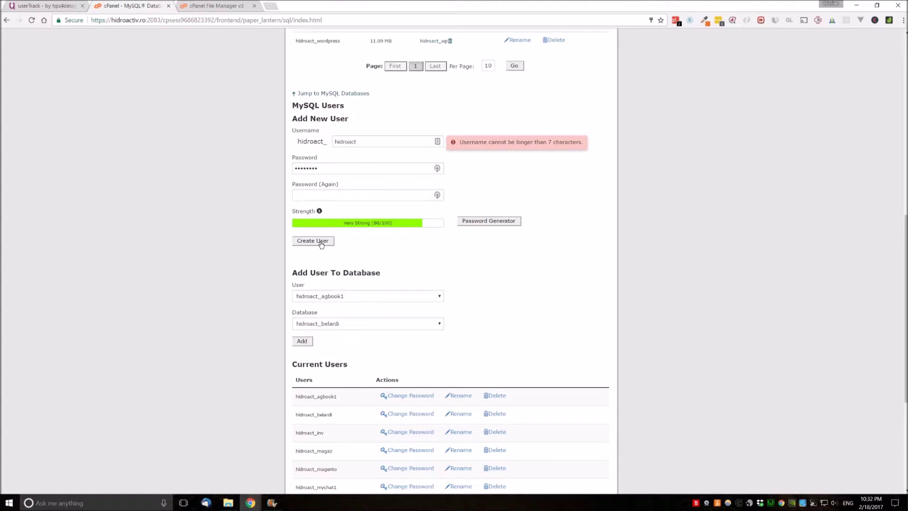
{"action": "scroll", "coordinate": [274, 246], "scroll_direction": "down", "scroll_amount": 3}
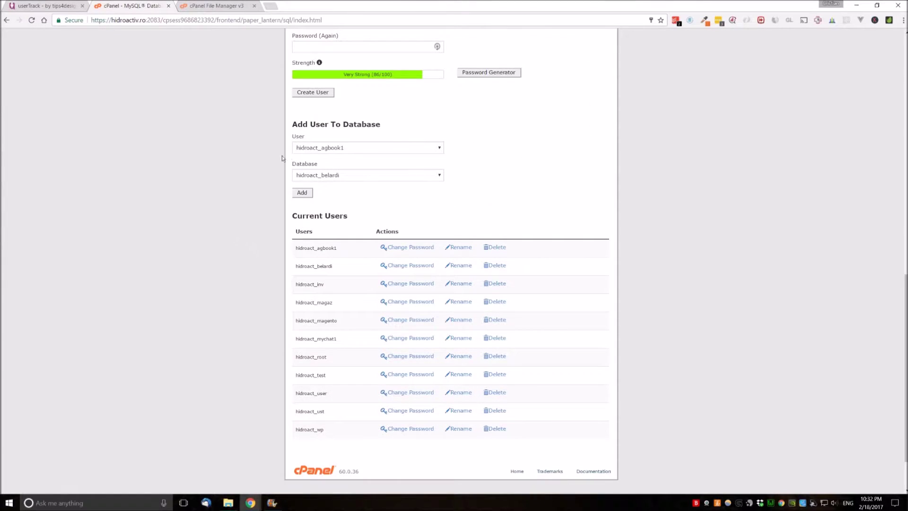
{"action": "left_click", "coordinate": [315, 151]}
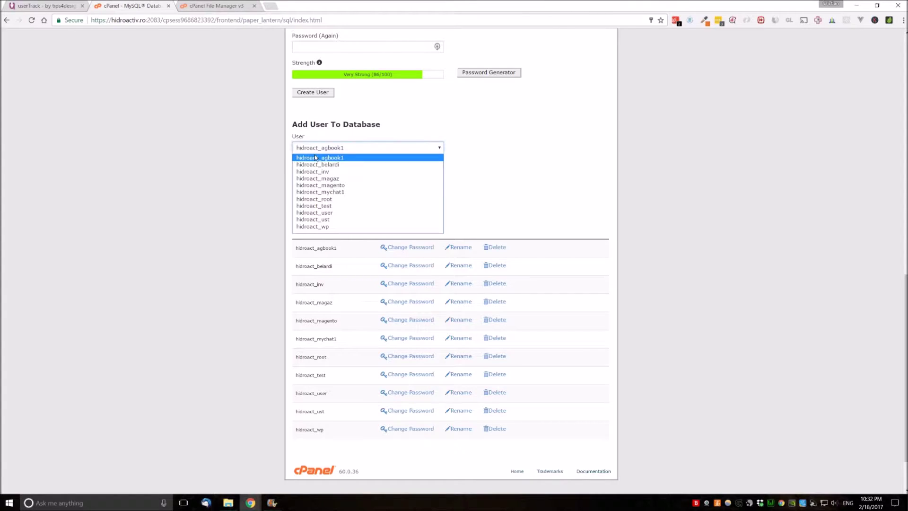
{"action": "left_click", "coordinate": [339, 206]}
{"action": "left_click", "coordinate": [331, 175]}
{"action": "left_click", "coordinate": [309, 208]}
{"action": "left_click", "coordinate": [308, 200]}
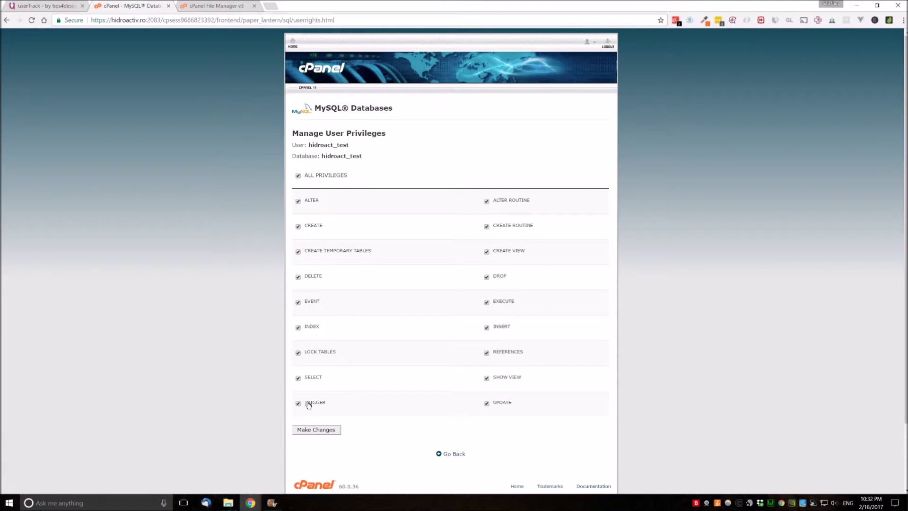
{"action": "scroll", "coordinate": [310, 402], "scroll_direction": "down", "scroll_amount": 2}
{"action": "scroll", "coordinate": [293, 327], "scroll_direction": "up", "scroll_amount": 2}
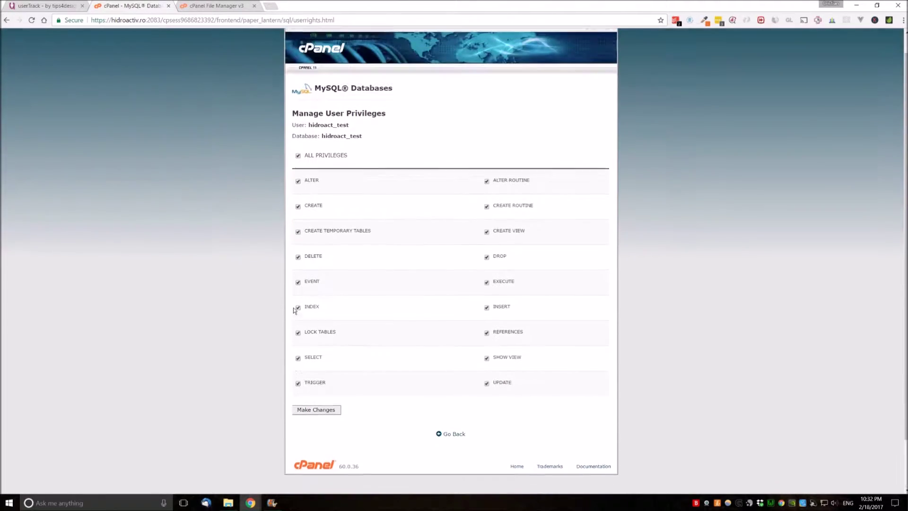
Test the database connection and finish the userTrack setup
{"action": "left_click", "coordinate": [292, 43]}
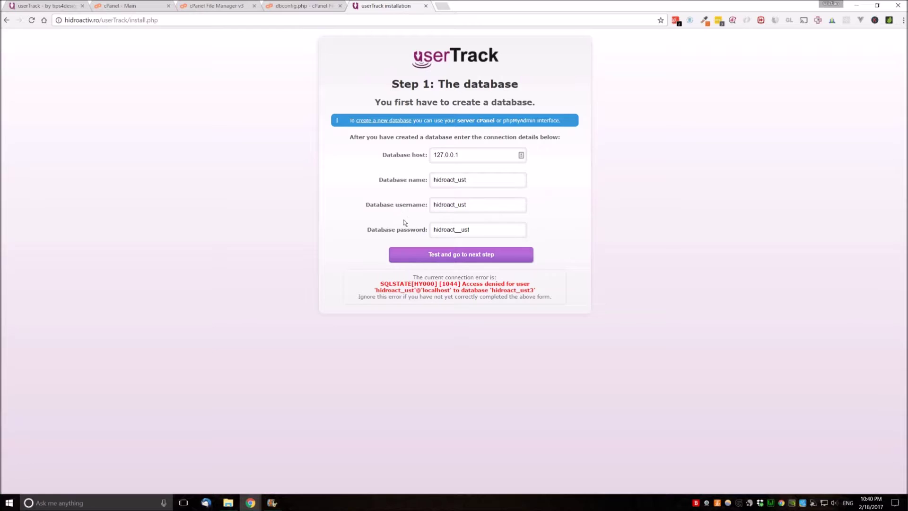
{"action": "left_click", "coordinate": [451, 258]}
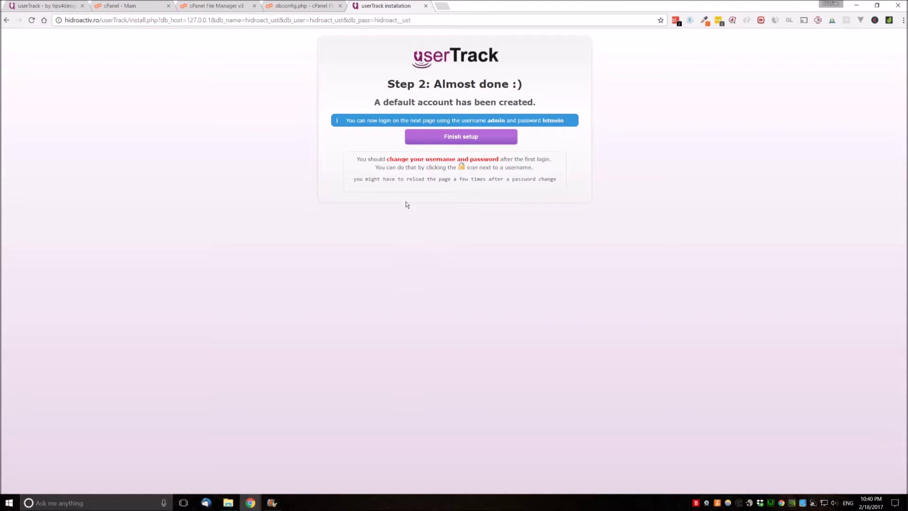
{"action": "left_click", "coordinate": [461, 139]}
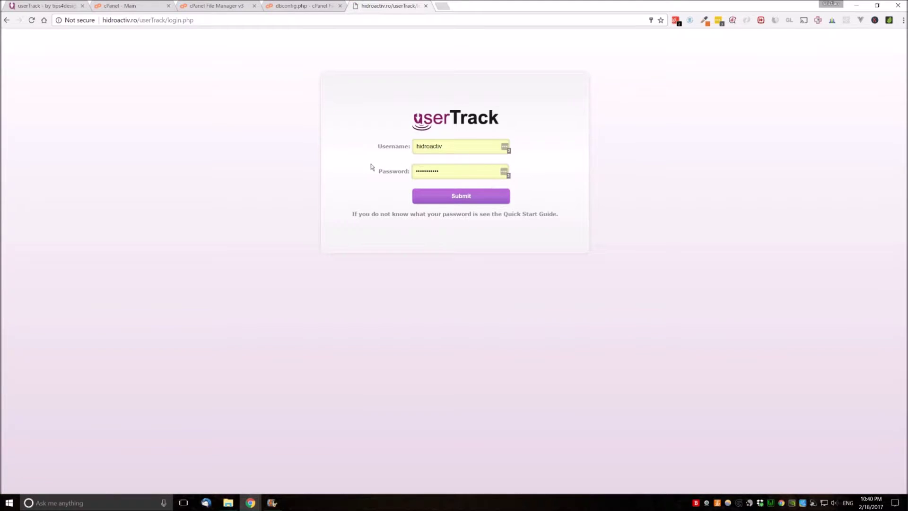
Log in to userTrack as admin with the account password
{"action": "double_click", "coordinate": [461, 144]}
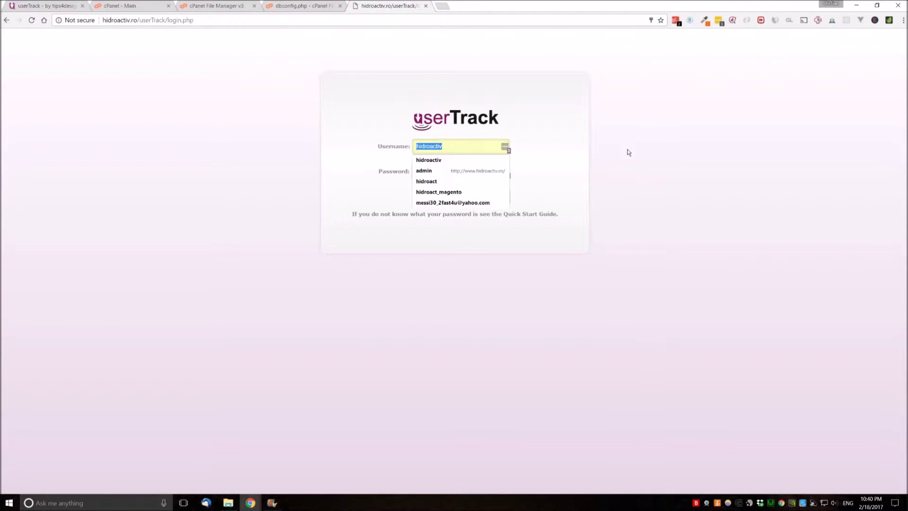
{"action": "type", "text": "admin"}
{"action": "key", "text": "Tab"}
{"action": "type", "text": "*******"}
{"action": "key", "text": "Return"}
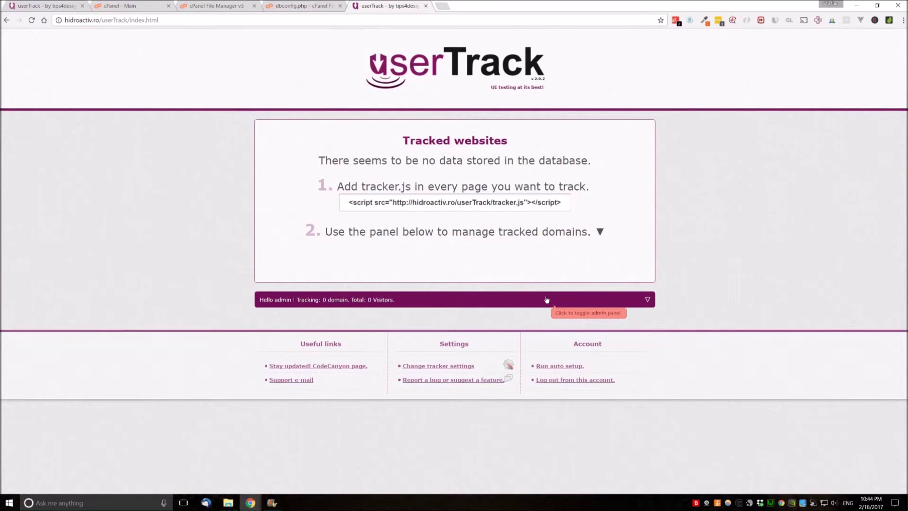
Add hidroactiv.ro as a tracked domain and open the store configuration in a new tab
{"action": "left_click", "coordinate": [546, 300]}
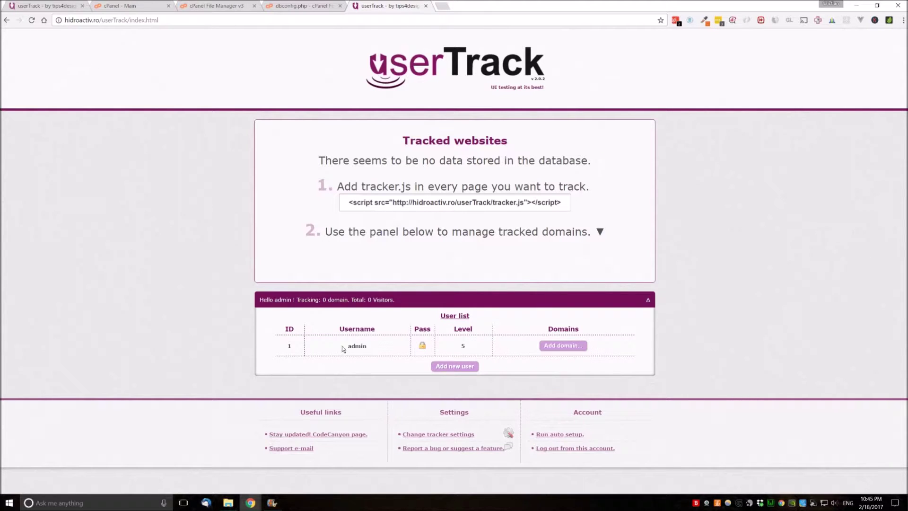
{"action": "left_click", "coordinate": [564, 347]}
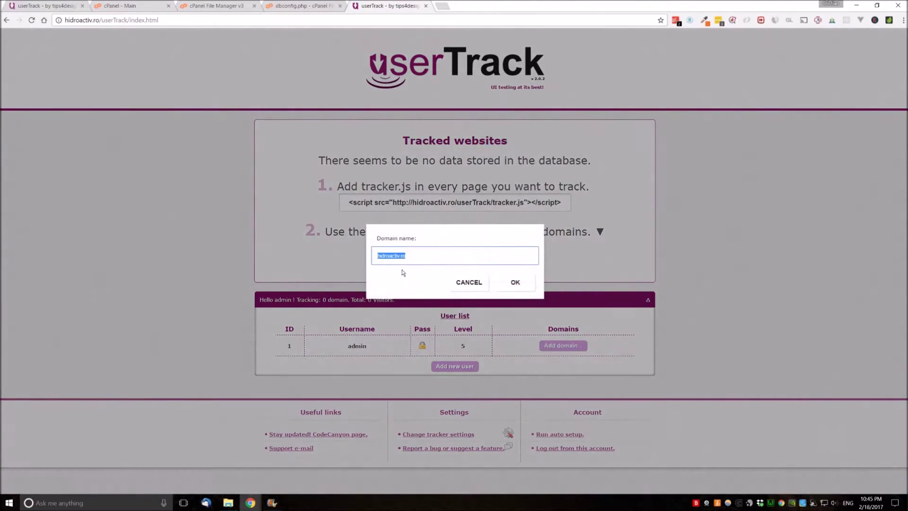
{"action": "left_click", "coordinate": [516, 283]}
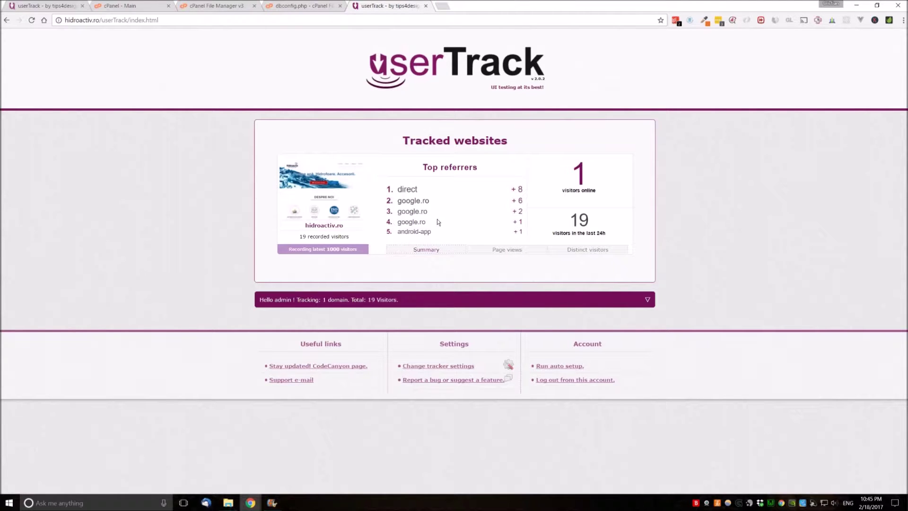
{"action": "left_click", "coordinate": [345, 227]}
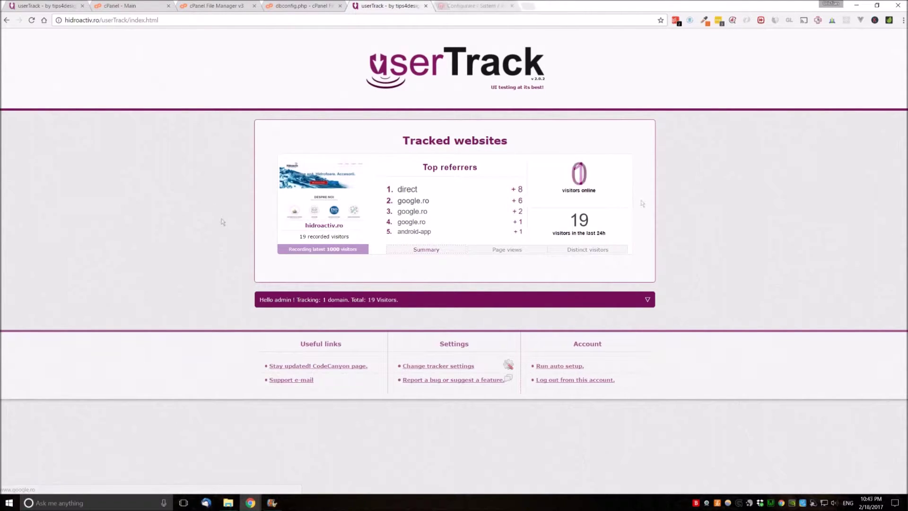
Expand the user list and select the tracker.js include script tag for copying
{"action": "left_click", "coordinate": [318, 301]}
{"action": "scroll", "coordinate": [552, 392], "scroll_direction": "down", "scroll_amount": 1}
{"action": "left_click_drag", "start_coordinate": [551, 392], "coordinate": [358, 379]}
{"action": "left_click", "coordinate": [527, 391]}
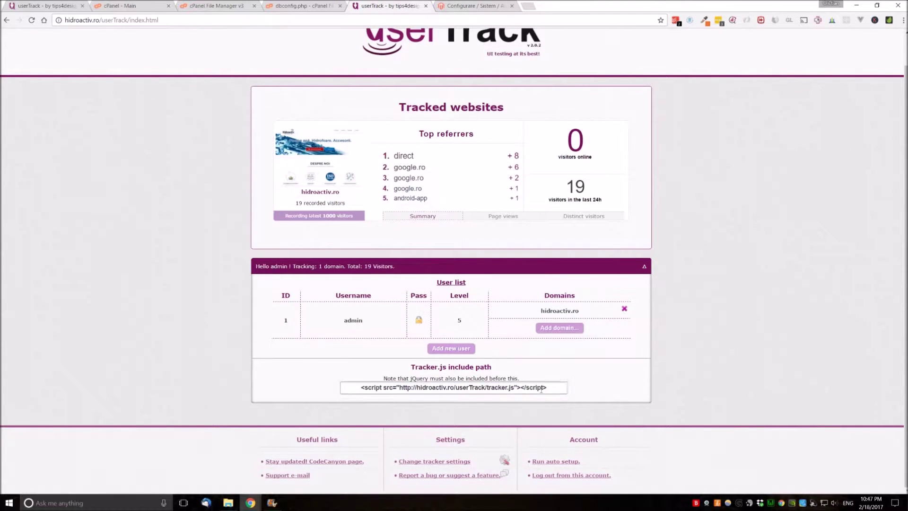
{"action": "left_click_drag", "start_coordinate": [552, 388], "coordinate": [359, 388]}
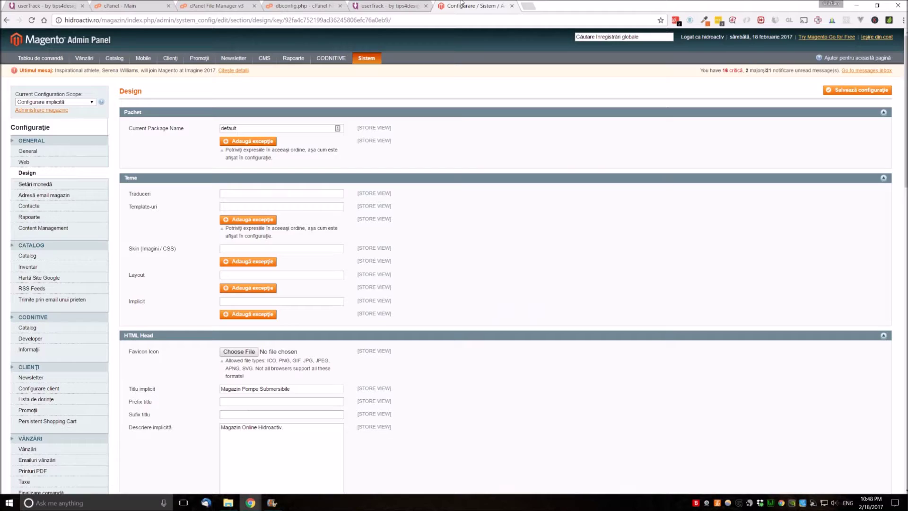
{"action": "left_click", "coordinate": [463, 4]}
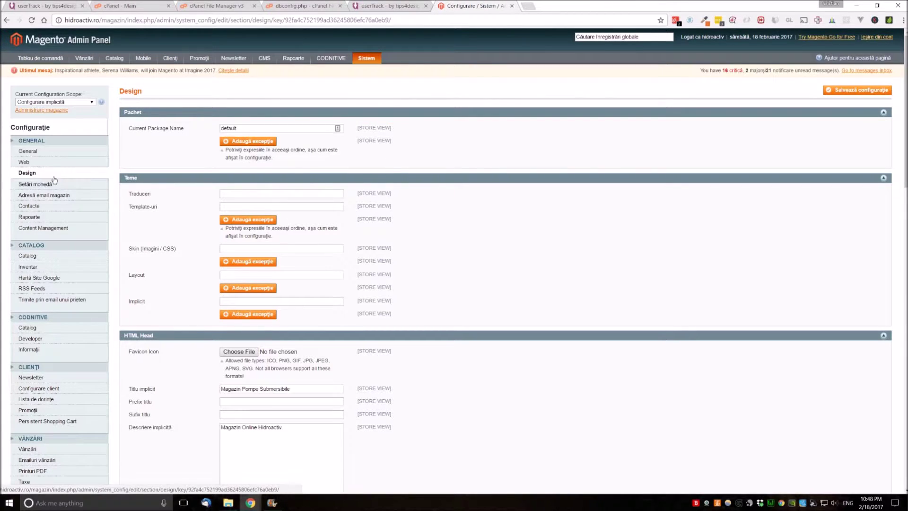
Inspect the jQuery and tracker.js script lines in footer Diverse HTML, leaving them unchanged
{"action": "scroll", "coordinate": [195, 176], "scroll_direction": "down", "scroll_amount": 8}
{"action": "scroll", "coordinate": [193, 175], "scroll_direction": "down", "scroll_amount": 8}
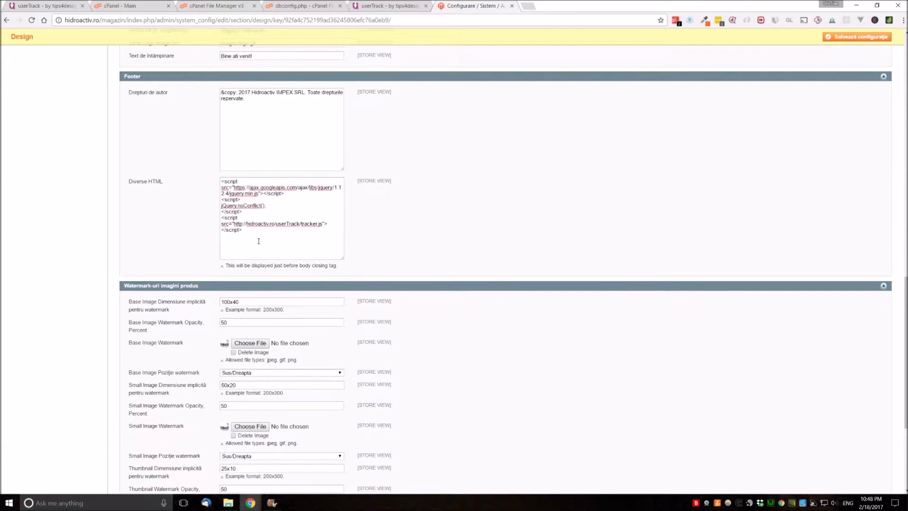
{"action": "left_click_drag", "start_coordinate": [248, 235], "coordinate": [207, 181]}
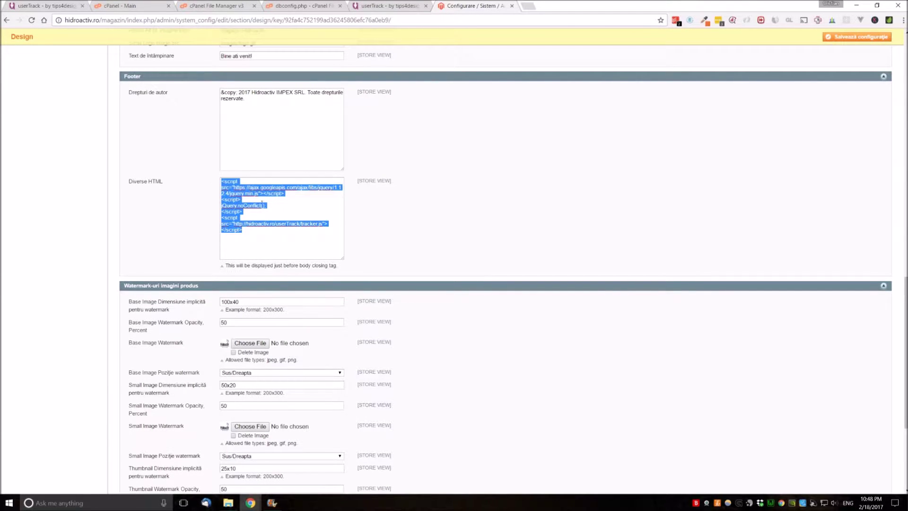
{"action": "left_click", "coordinate": [286, 217]}
{"action": "key", "text": "Return"}
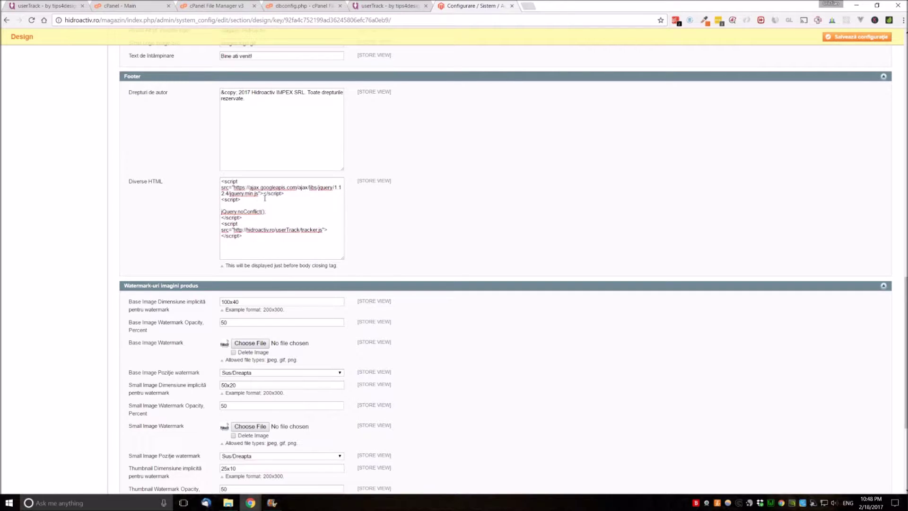
{"action": "left_click_drag", "start_coordinate": [265, 199], "coordinate": [212, 184]}
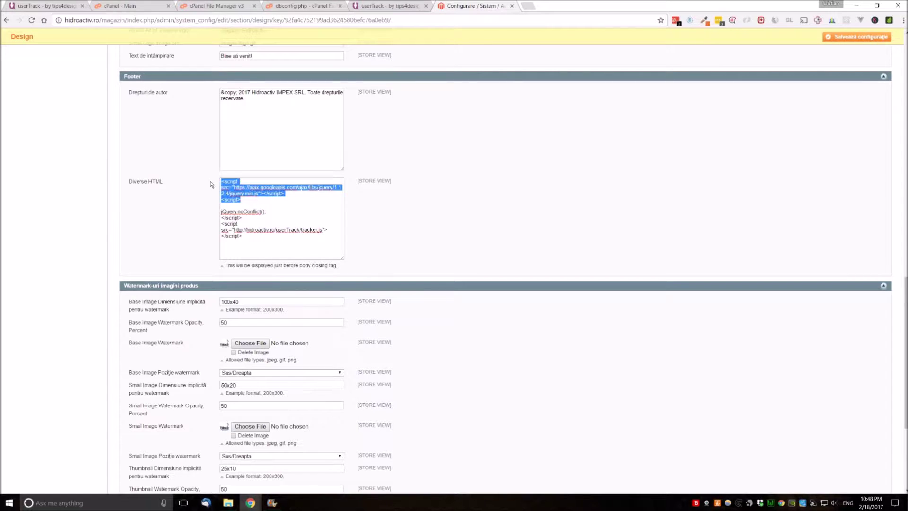
{"action": "left_click", "coordinate": [256, 206]}
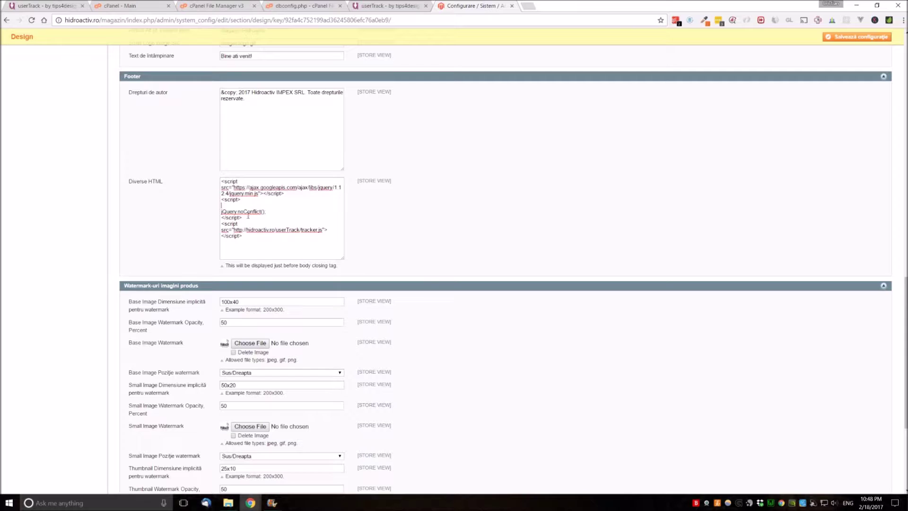
{"action": "key", "text": "Delete"}
{"action": "mouse_move", "coordinate": [231, 212]}
{"action": "left_mouse_down"}
{"action": "mouse_move", "coordinate": [257, 231]}
{"action": "mouse_move", "coordinate": [215, 219]}
{"action": "left_mouse_up"}
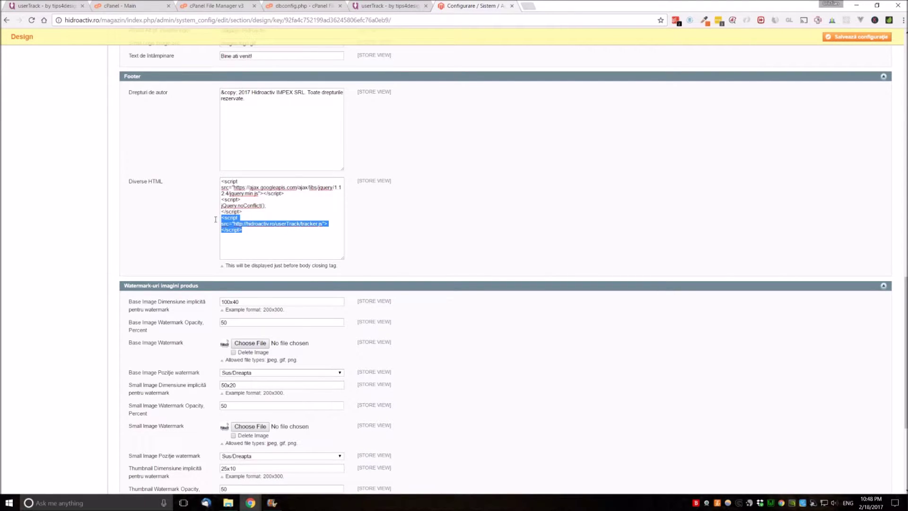
Compare the tracker.js tag with userTrack's include path, then select all Diverse HTML code
{"action": "left_click", "coordinate": [391, 5]}
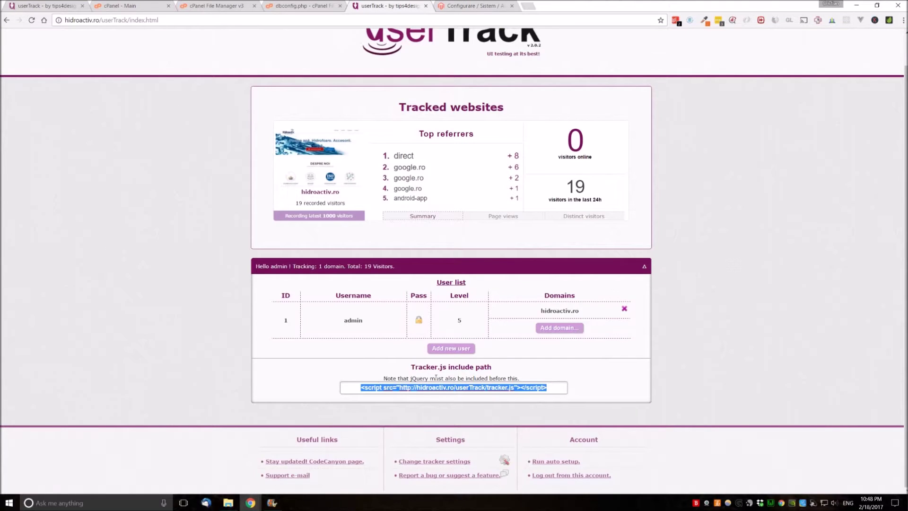
{"action": "left_click", "coordinate": [469, 6]}
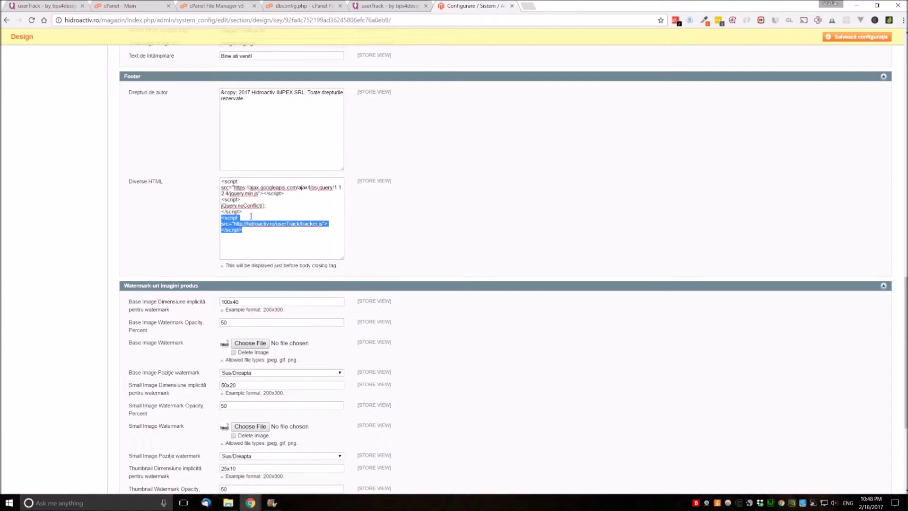
{"action": "scroll", "coordinate": [288, 259], "scroll_direction": "up", "scroll_amount": 15}
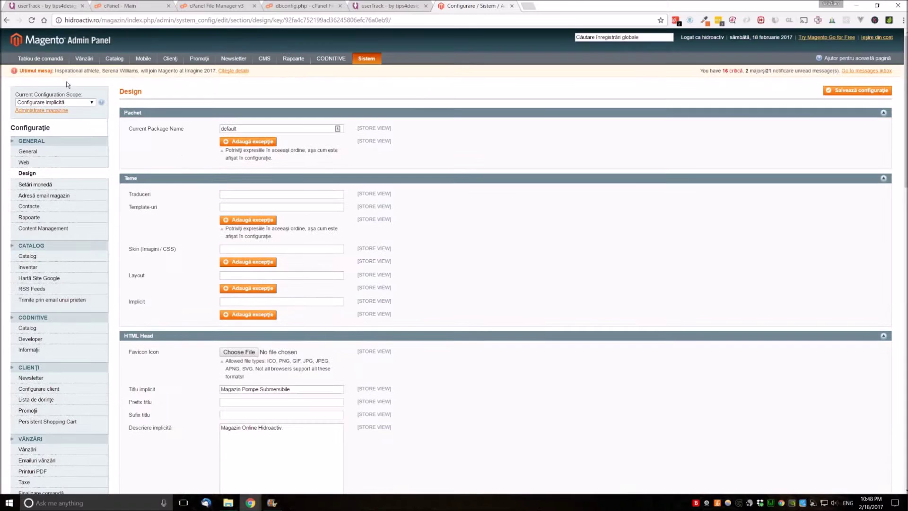
{"action": "scroll", "coordinate": [231, 180], "scroll_direction": "down", "scroll_amount": 15}
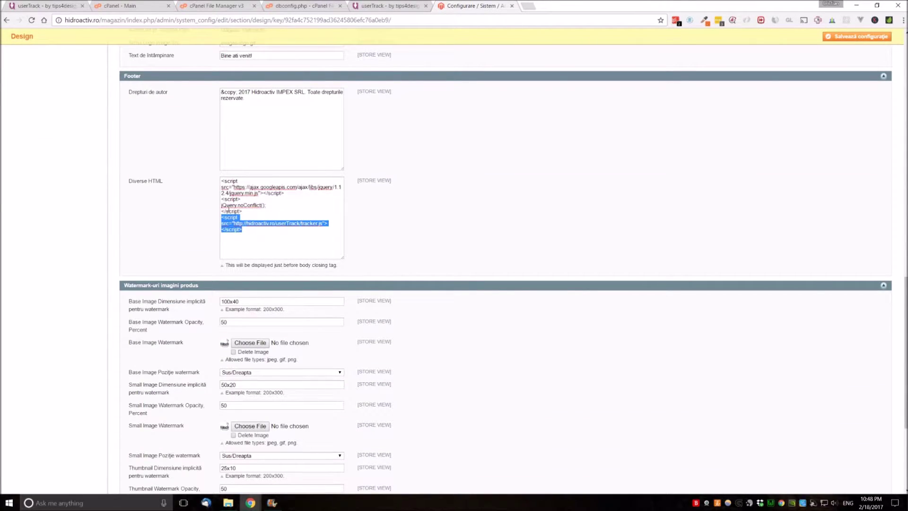
{"action": "left_click", "coordinate": [247, 207]}
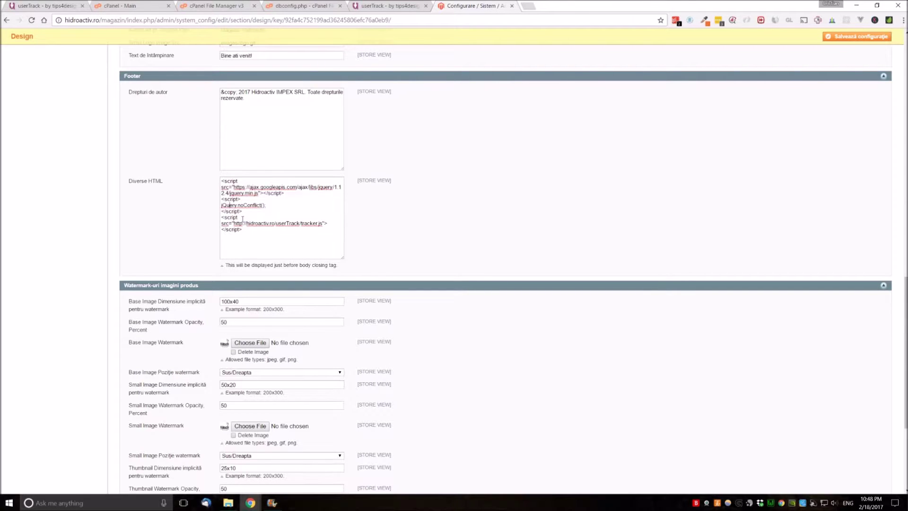
{"action": "left_click_drag", "start_coordinate": [247, 215], "coordinate": [202, 181]}
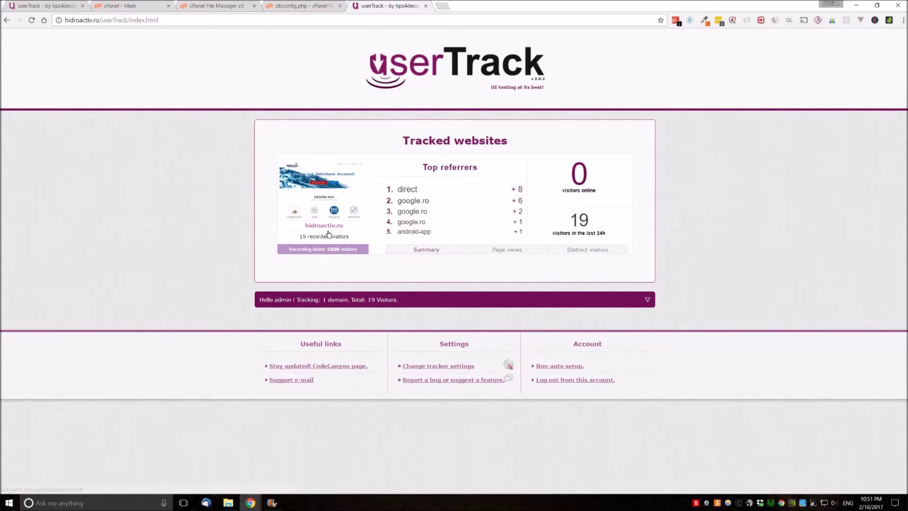
Review the 19-visitor count, Page views, Distinct visitors and Summary charts, then open hidroactiv.ro heatmaps
{"action": "left_click_drag", "start_coordinate": [591, 219], "coordinate": [570, 221]}
{"action": "left_click", "coordinate": [584, 219]}
{"action": "left_click", "coordinate": [504, 254]}
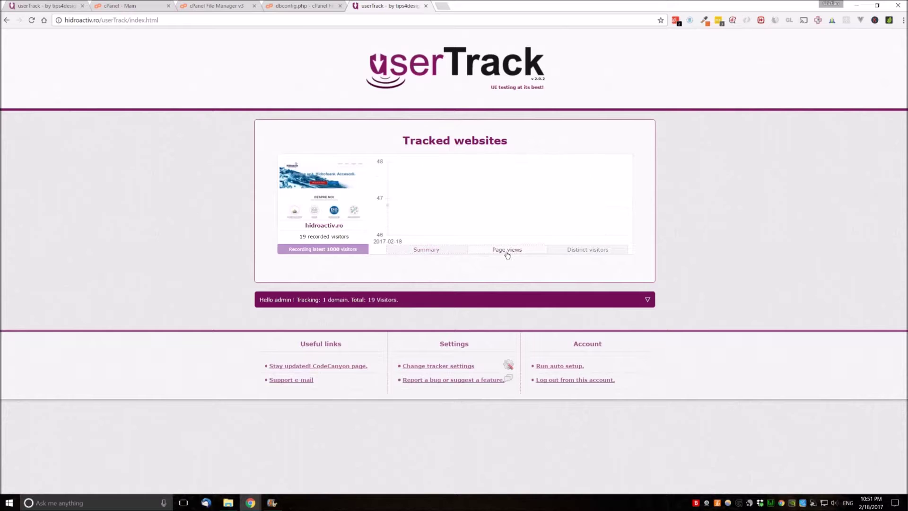
{"action": "left_click", "coordinate": [583, 251]}
{"action": "left_click", "coordinate": [514, 249]}
{"action": "left_click", "coordinate": [426, 251]}
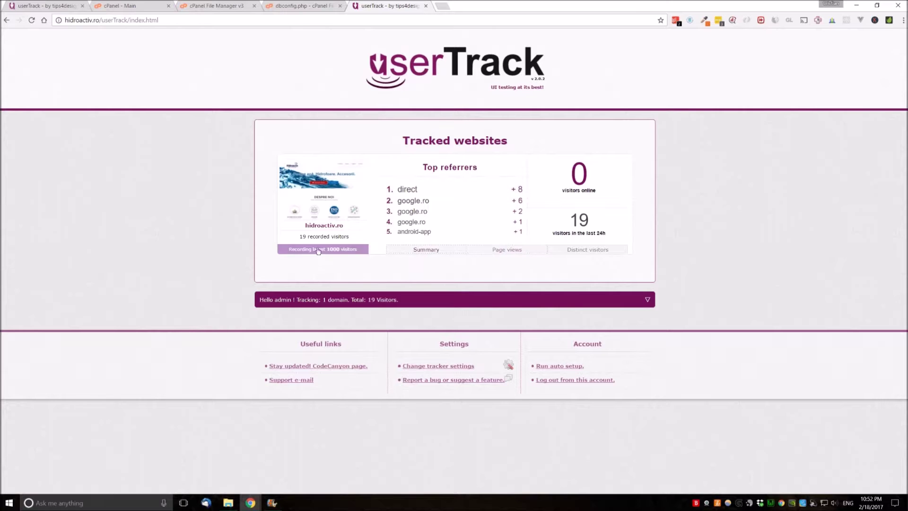
{"action": "left_click", "coordinate": [325, 191]}
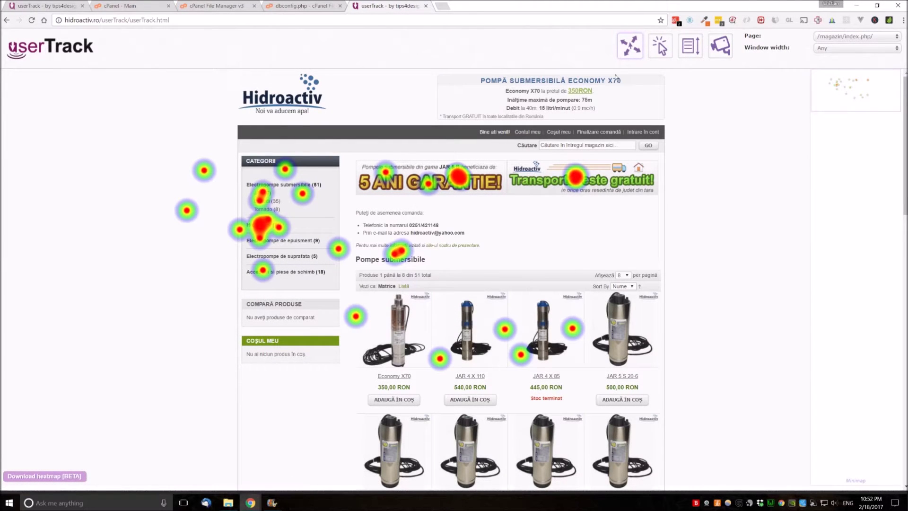
Compare the click, scroll attention and mouse movement heatmaps on the shop page
{"action": "scroll", "coordinate": [530, 196], "scroll_direction": "down", "scroll_amount": 10}
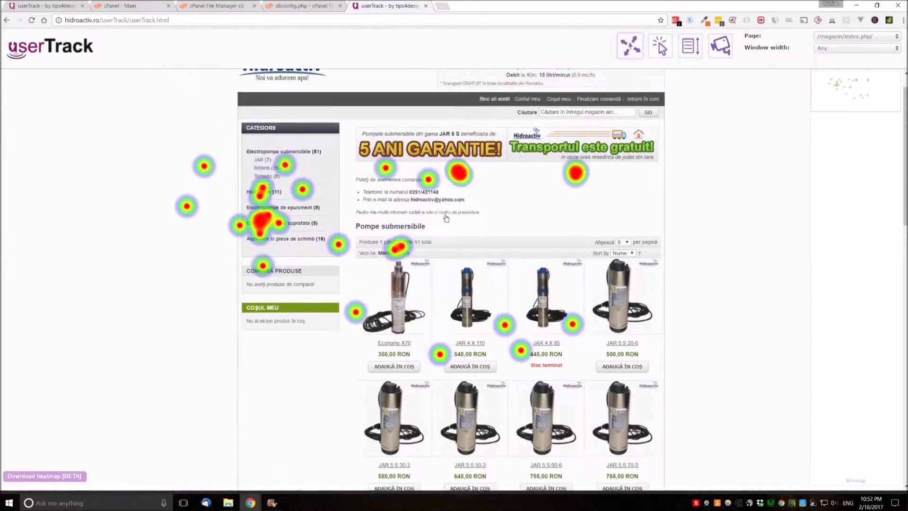
{"action": "scroll", "coordinate": [530, 197], "scroll_direction": "up", "scroll_amount": 10}
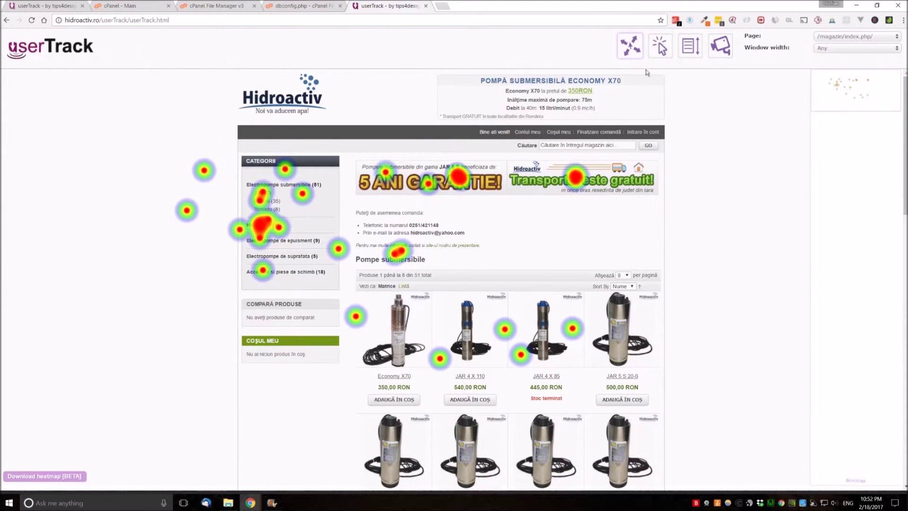
{"action": "left_click", "coordinate": [661, 52]}
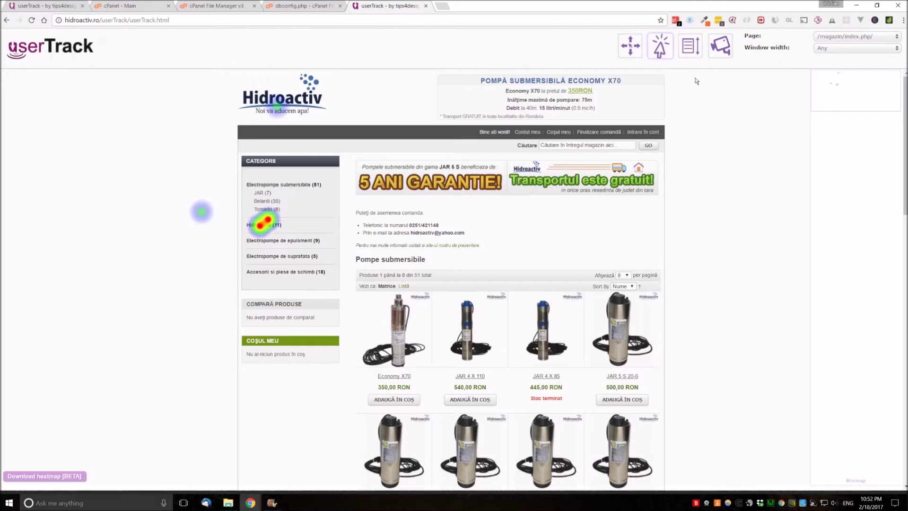
{"action": "left_click", "coordinate": [691, 55]}
{"action": "scroll", "coordinate": [486, 150], "scroll_direction": "down", "scroll_amount": 15}
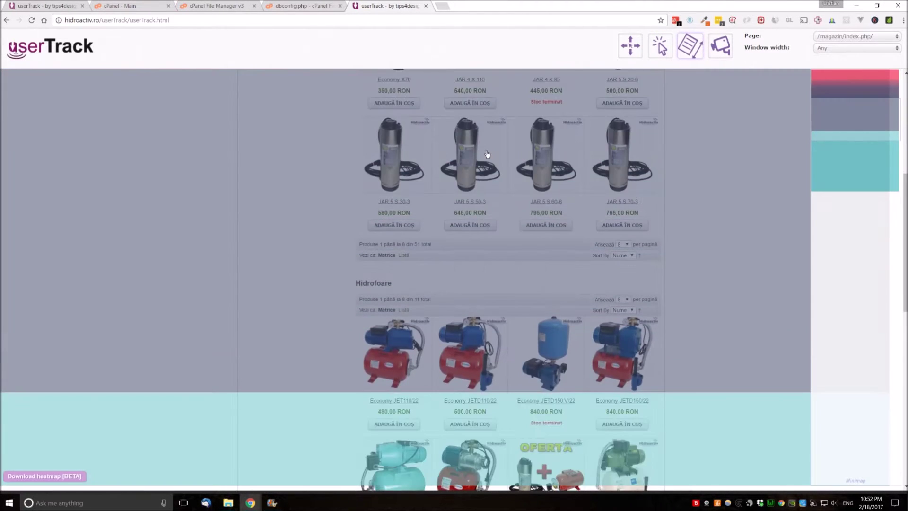
{"action": "scroll", "coordinate": [487, 151], "scroll_direction": "up", "scroll_amount": 15}
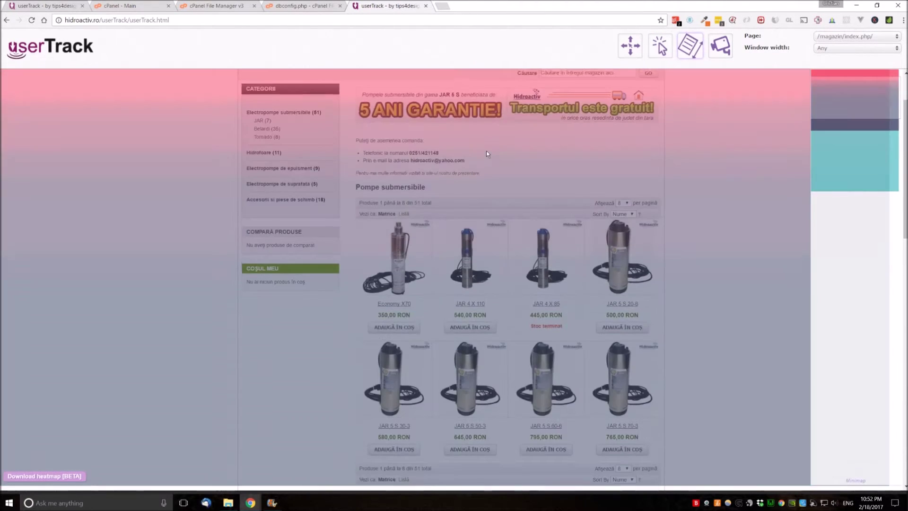
{"action": "left_click", "coordinate": [632, 54]}
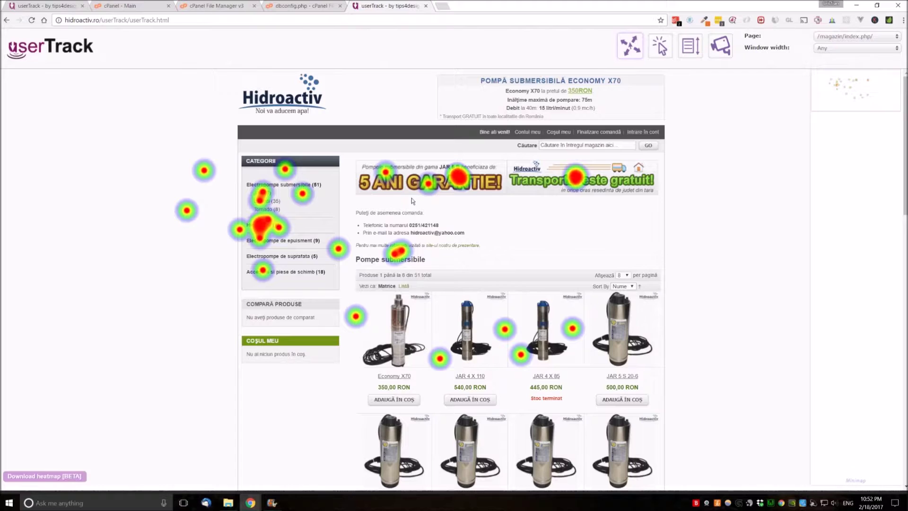
{"action": "scroll", "coordinate": [489, 194], "scroll_direction": "down", "scroll_amount": 9}
{"action": "scroll", "coordinate": [486, 182], "scroll_direction": "down", "scroll_amount": 6}
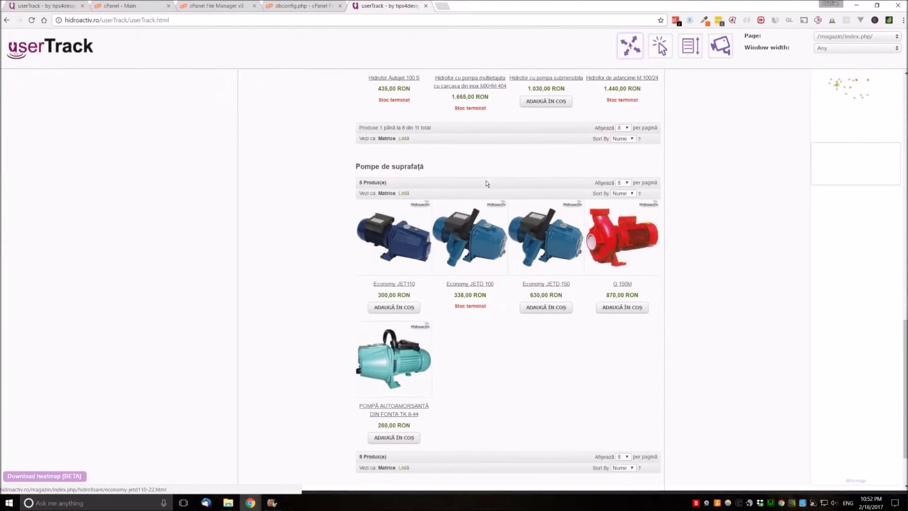
{"action": "scroll", "coordinate": [486, 182], "scroll_direction": "up", "scroll_amount": 12}
{"action": "left_click", "coordinate": [690, 45]}
{"action": "scroll", "coordinate": [563, 147], "scroll_direction": "up", "scroll_amount": 3}
{"action": "scroll", "coordinate": [544, 156], "scroll_direction": "down", "scroll_amount": 12}
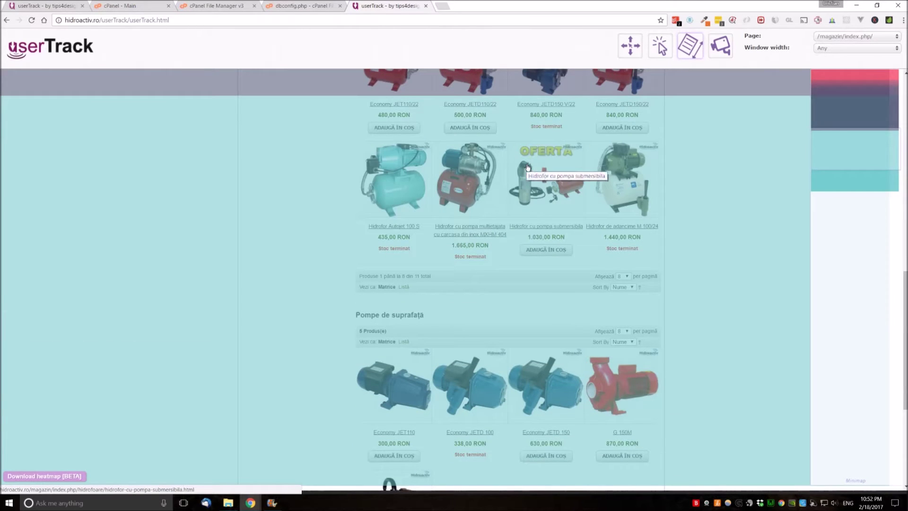
{"action": "scroll", "coordinate": [525, 170], "scroll_direction": "down", "scroll_amount": 5}
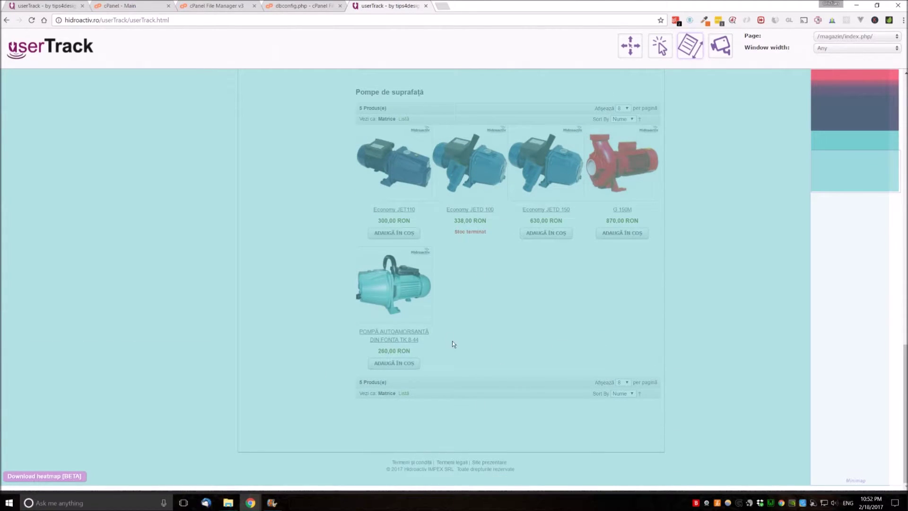
{"action": "scroll", "coordinate": [458, 349], "scroll_direction": "up", "scroll_amount": 15}
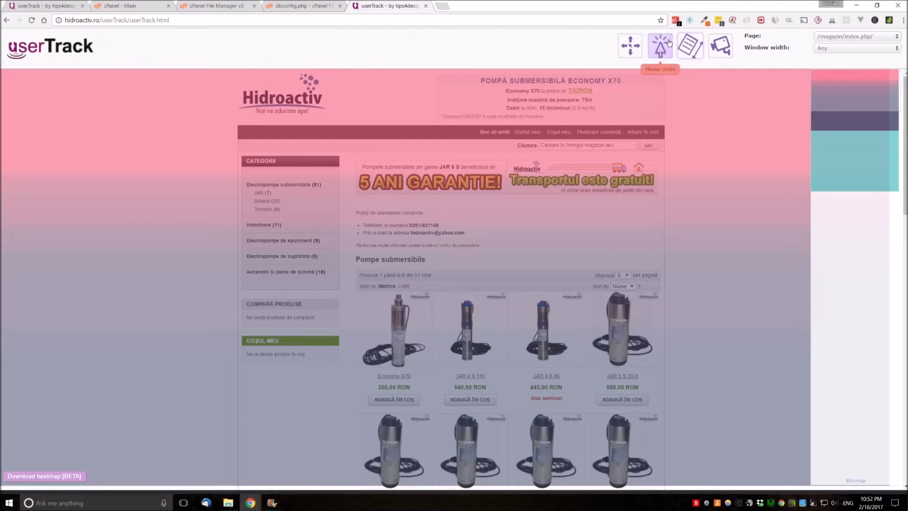
Alternate between click and mouse movement heatmaps, then open the recorded sessions list
{"action": "left_click", "coordinate": [670, 42]}
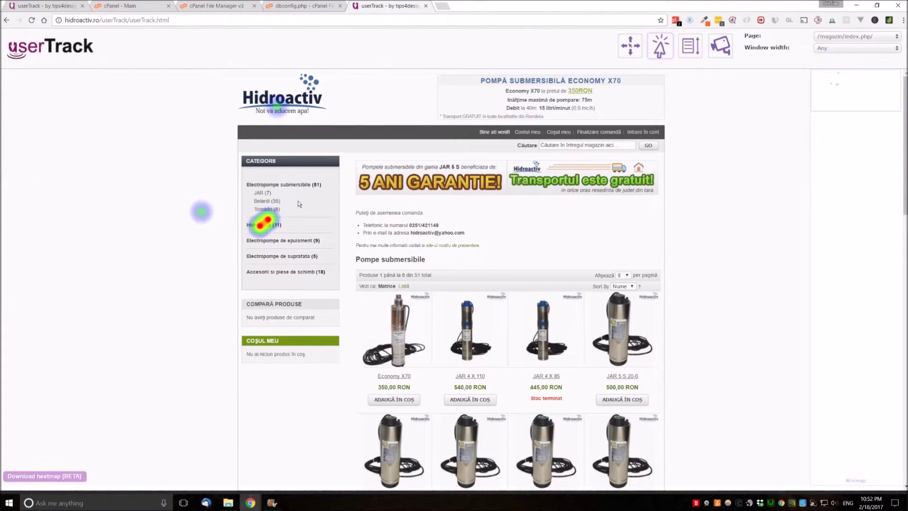
{"action": "left_click", "coordinate": [630, 45]}
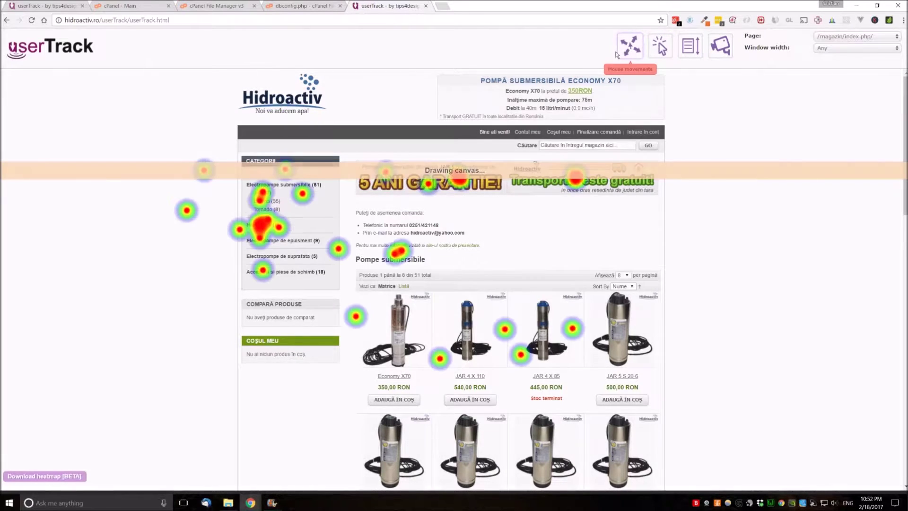
{"action": "left_click", "coordinate": [662, 45]}
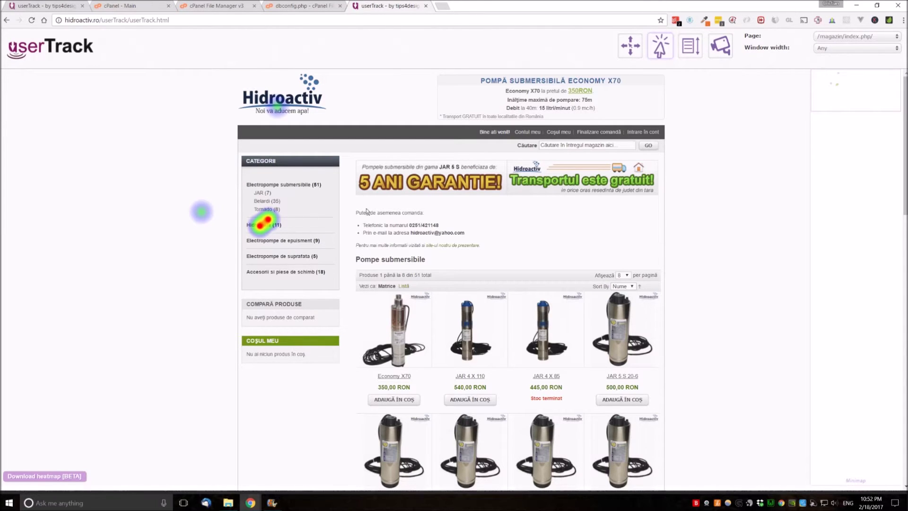
{"action": "left_click", "coordinate": [626, 51]}
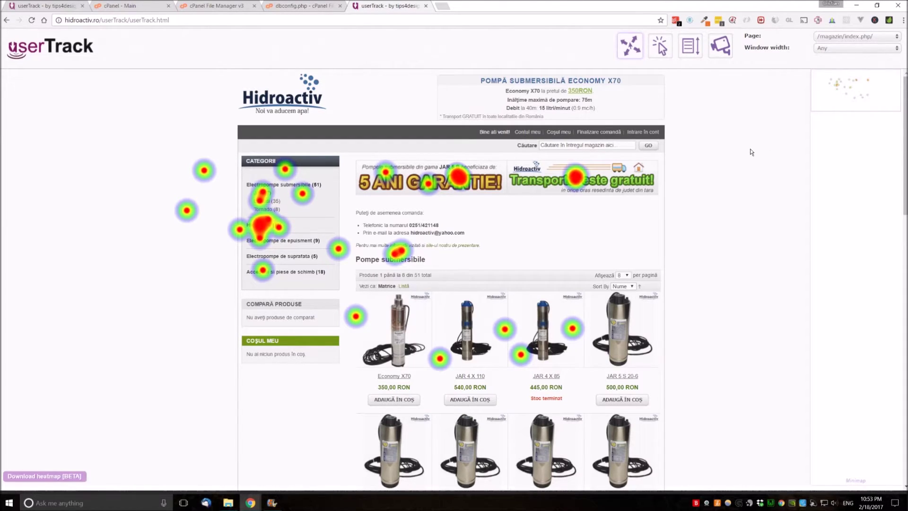
{"action": "left_click", "coordinate": [721, 50]}
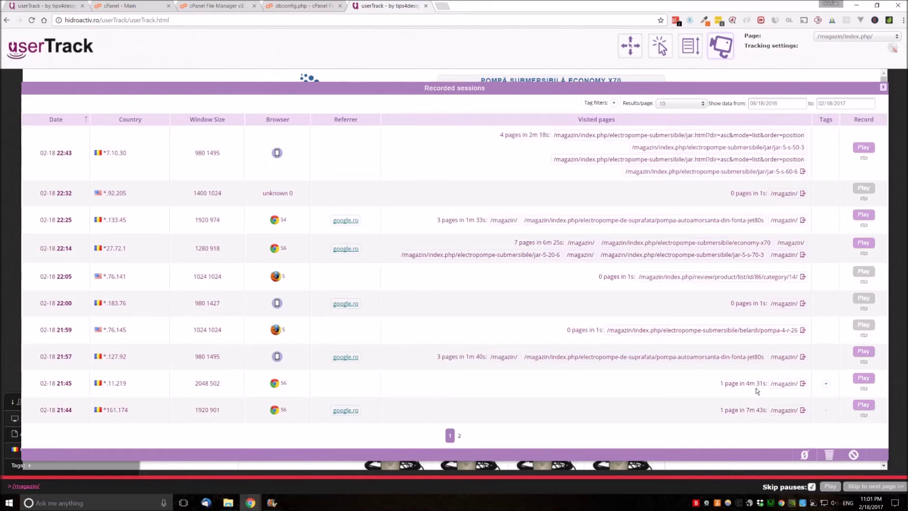
Play back the 02-18 21:44 visitor session recording on /magazin/
{"action": "left_click_drag", "start_coordinate": [721, 410], "coordinate": [743, 410]}
{"action": "left_click", "coordinate": [724, 410]}
{"action": "left_click", "coordinate": [864, 407]}
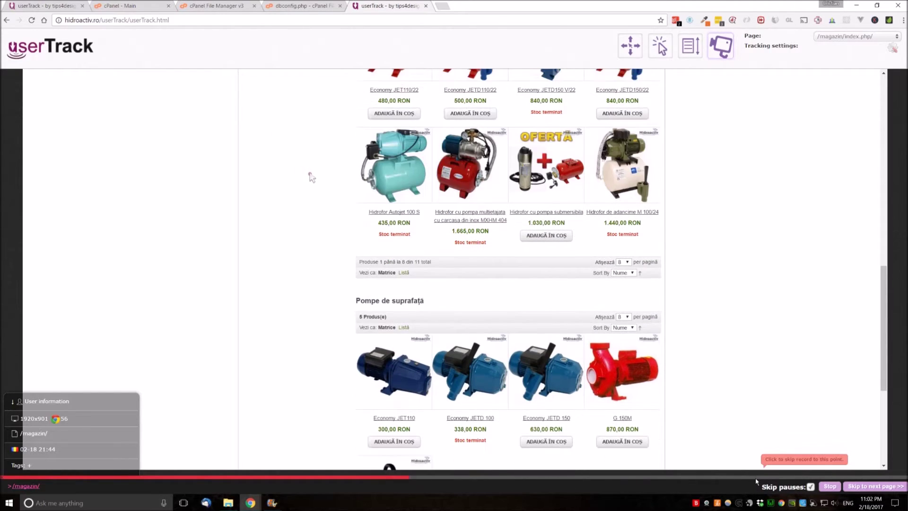
Skip ahead in the session replay, then restart and stop it and scroll through the replayed page
{"action": "left_click", "coordinate": [756, 478]}
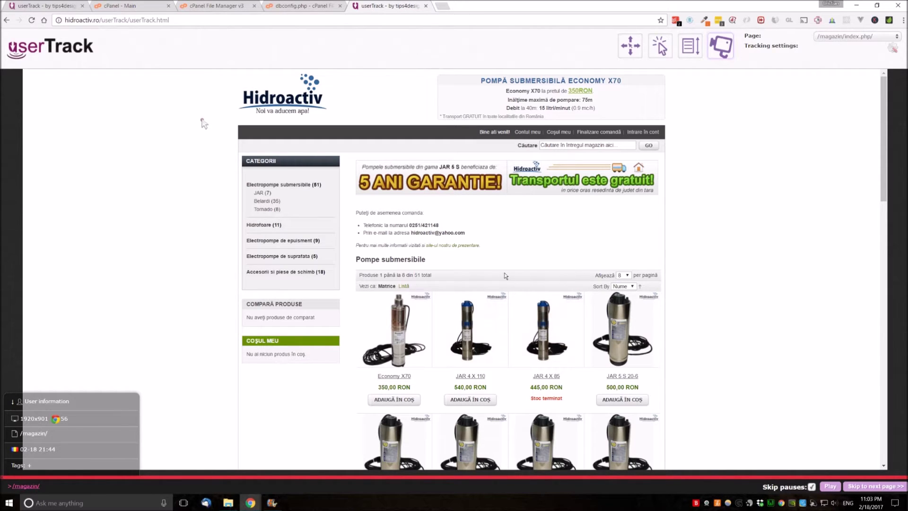
{"action": "scroll", "coordinate": [506, 276], "scroll_direction": "down", "scroll_amount": 10}
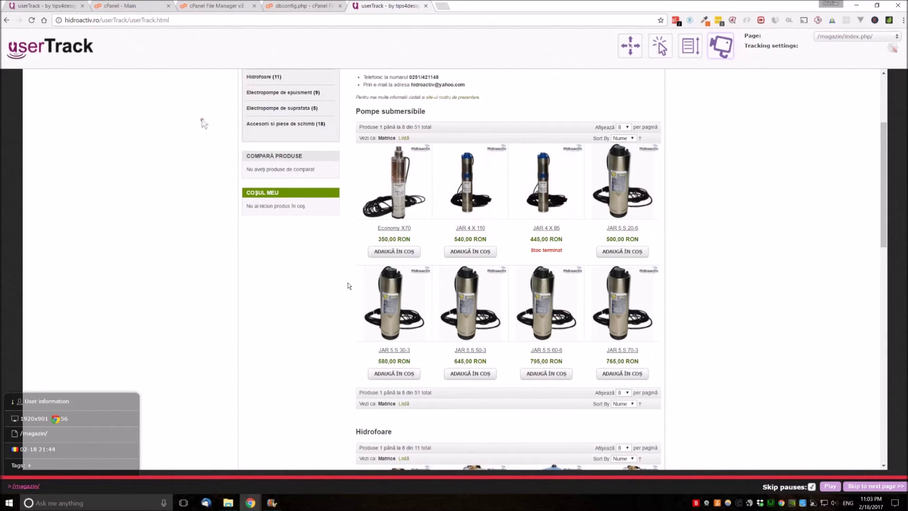
{"action": "left_click", "coordinate": [831, 487]}
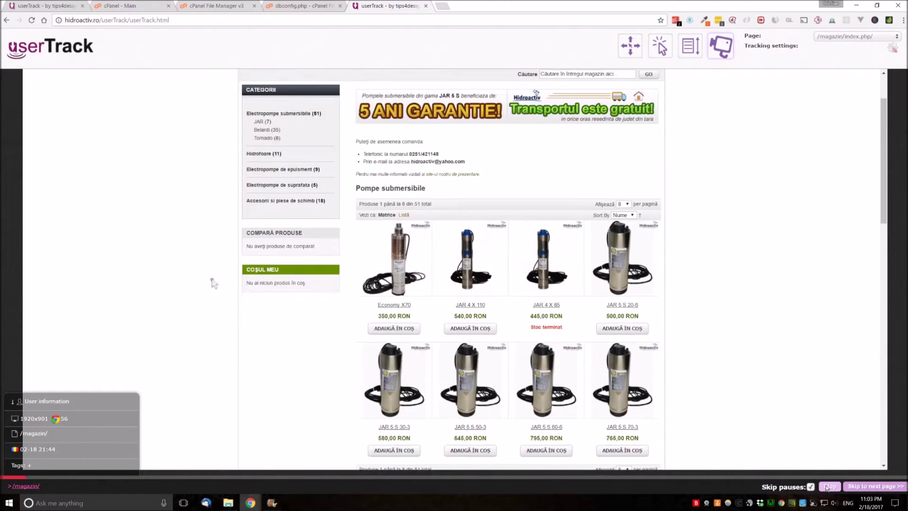
{"action": "left_click", "coordinate": [831, 486]}
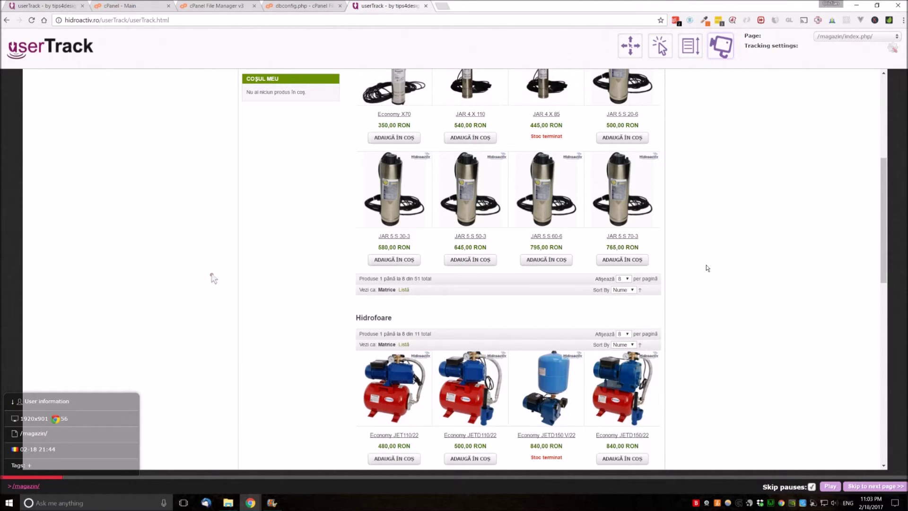
{"action": "scroll", "coordinate": [700, 268], "scroll_direction": "down", "scroll_amount": 8}
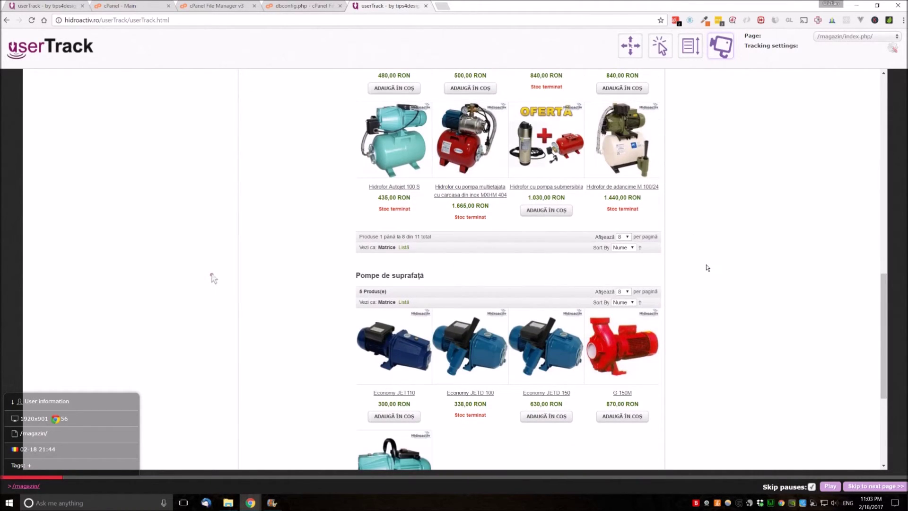
{"action": "scroll", "coordinate": [707, 268], "scroll_direction": "up", "scroll_amount": 9}
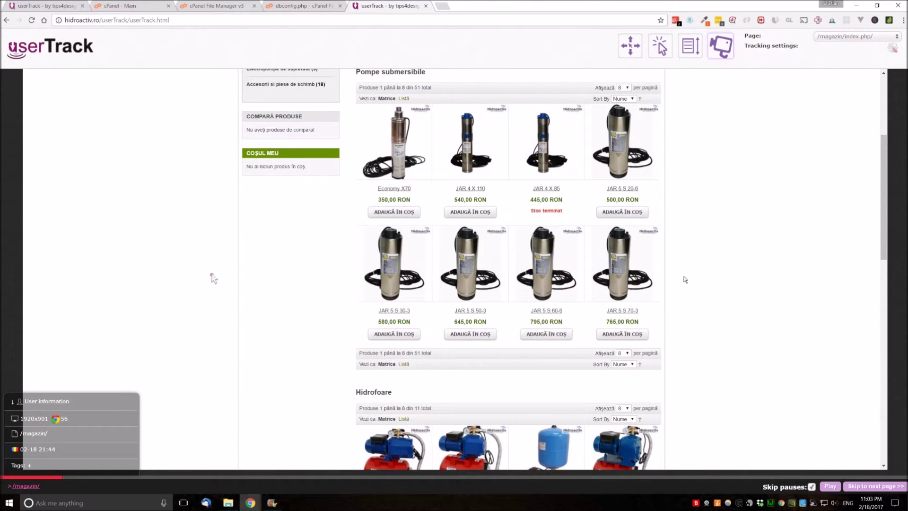
{"action": "scroll", "coordinate": [350, 269], "scroll_direction": "up", "scroll_amount": 4}
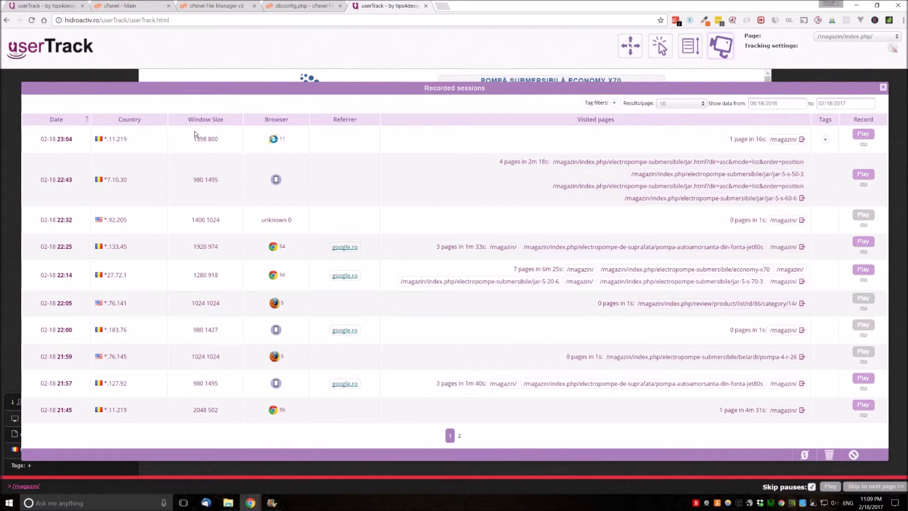
Replay the newest 02-18 23:04 session and dismiss the 'User has left the website' notice
{"action": "left_click", "coordinate": [863, 134]}
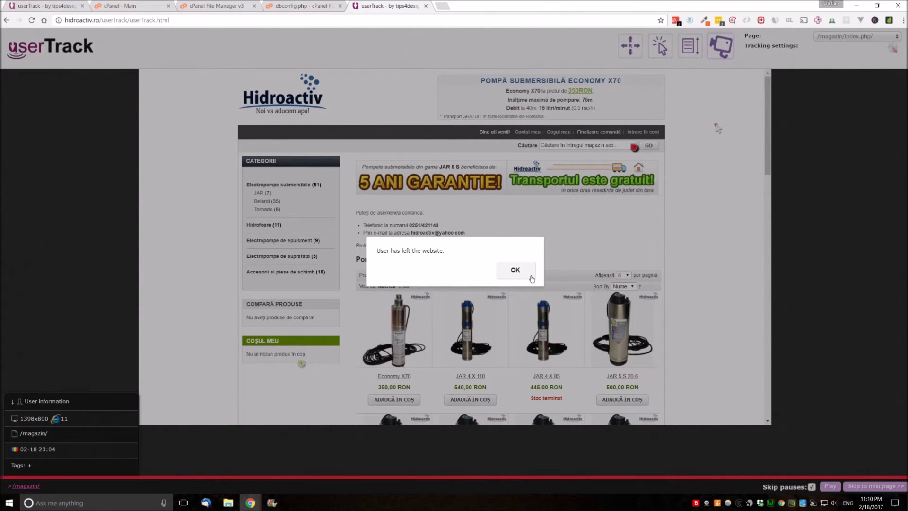
{"action": "left_click", "coordinate": [516, 270]}
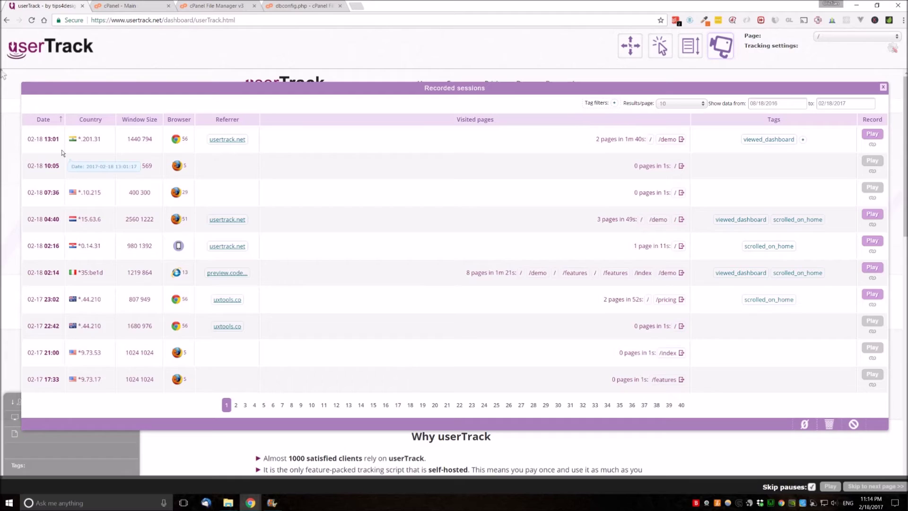
Tag the first session friend_joe, filter by it, clear the filter, then remove the tag
{"action": "left_click", "coordinate": [803, 140]}
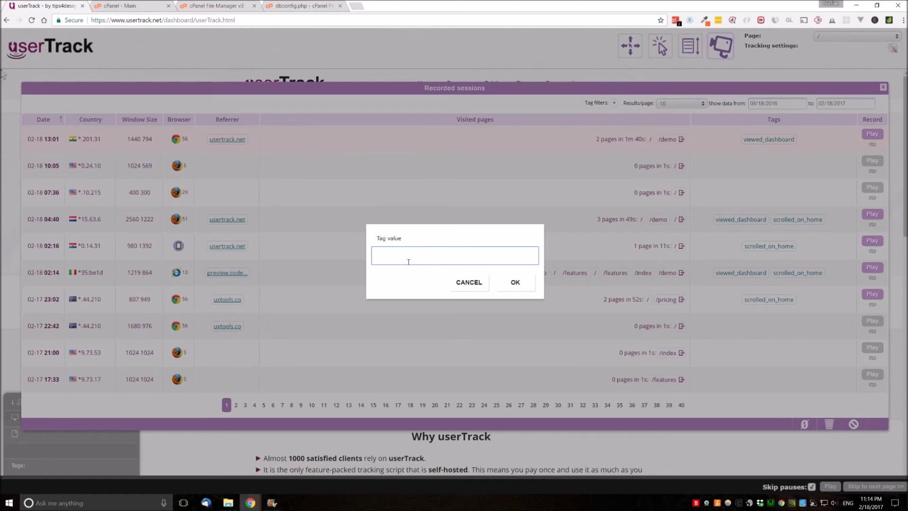
{"action": "type", "text": "friend_joe"}
{"action": "left_click", "coordinate": [516, 282]}
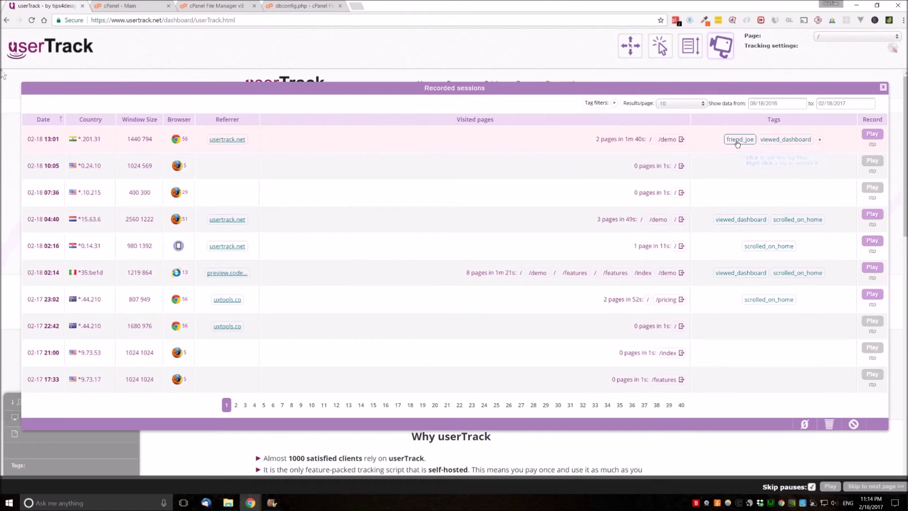
{"action": "left_click", "coordinate": [737, 142]}
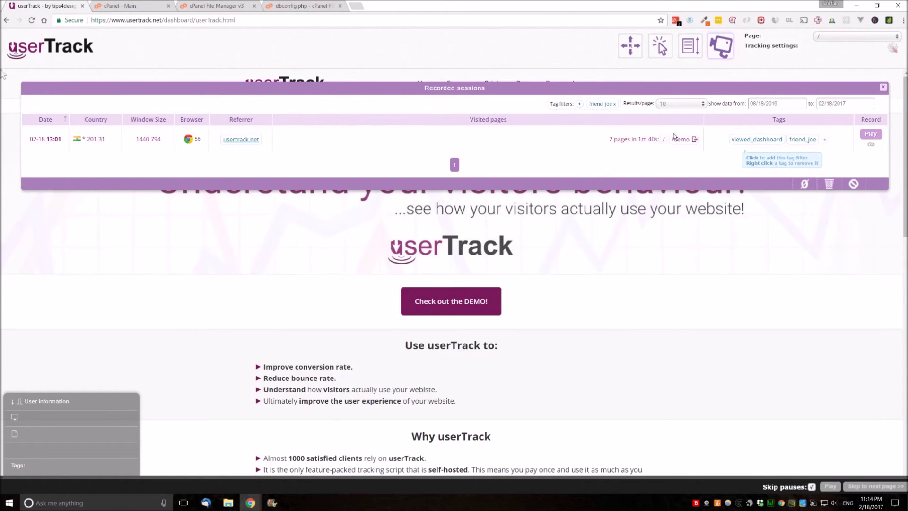
{"action": "left_click", "coordinate": [606, 104]}
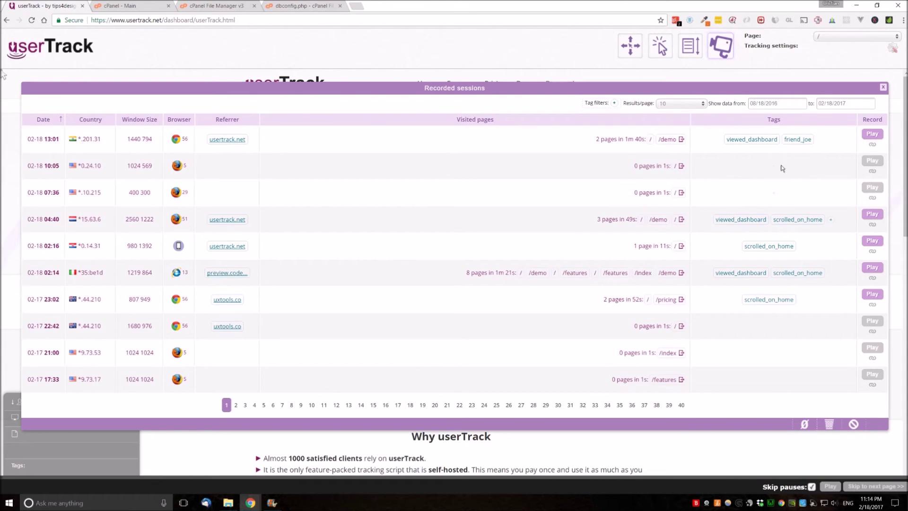
{"action": "right_click", "coordinate": [798, 143]}
Try the viewed_dashboard tag filter, clear it, and filter by scrolled_on_home instead
{"action": "left_click", "coordinate": [761, 142]}
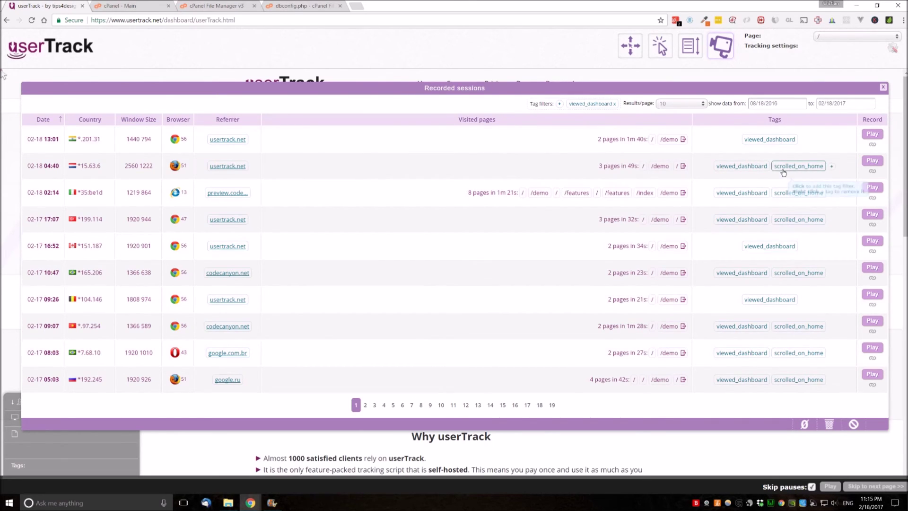
{"action": "left_click", "coordinate": [615, 104]}
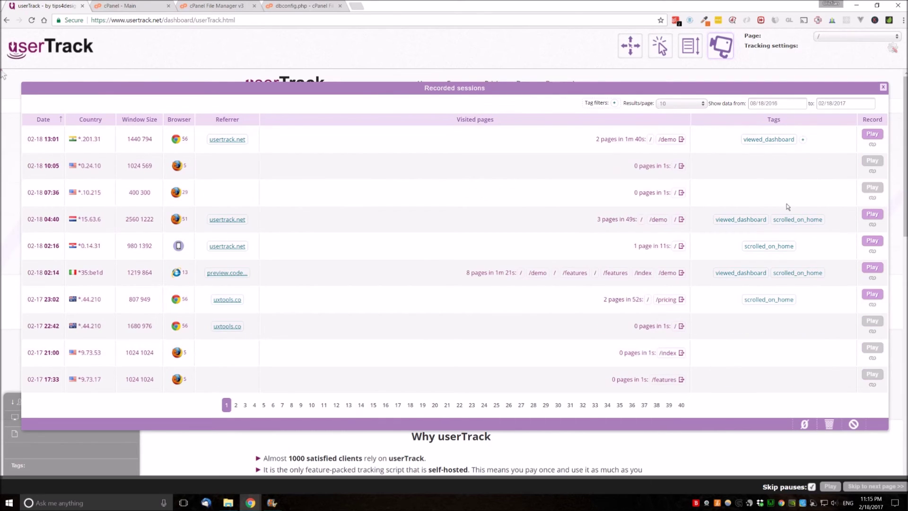
{"action": "left_click", "coordinate": [801, 223]}
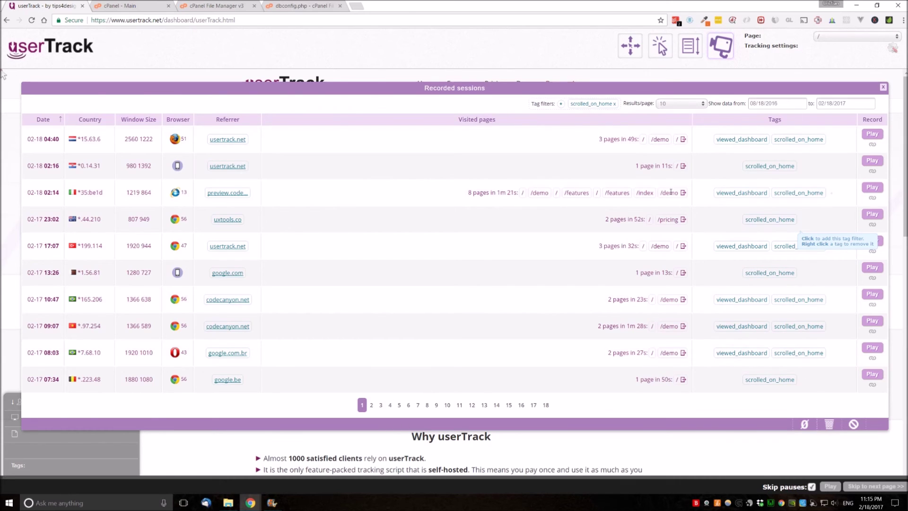
Add a buy_now tag filter alongside scrolled_on_home, leaving only the 02-01 12:05 session
{"action": "left_click", "coordinate": [561, 104]}
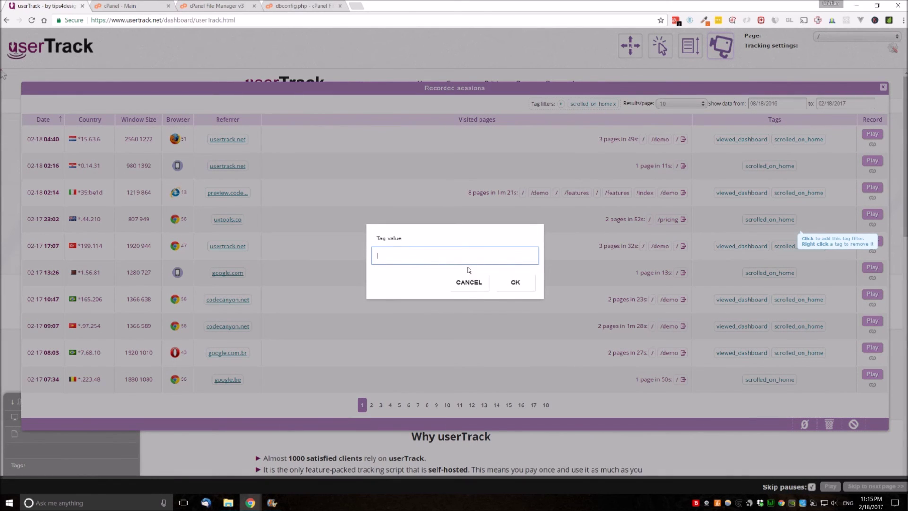
{"action": "type", "text": "buy_now"}
{"action": "key", "text": "Return"}
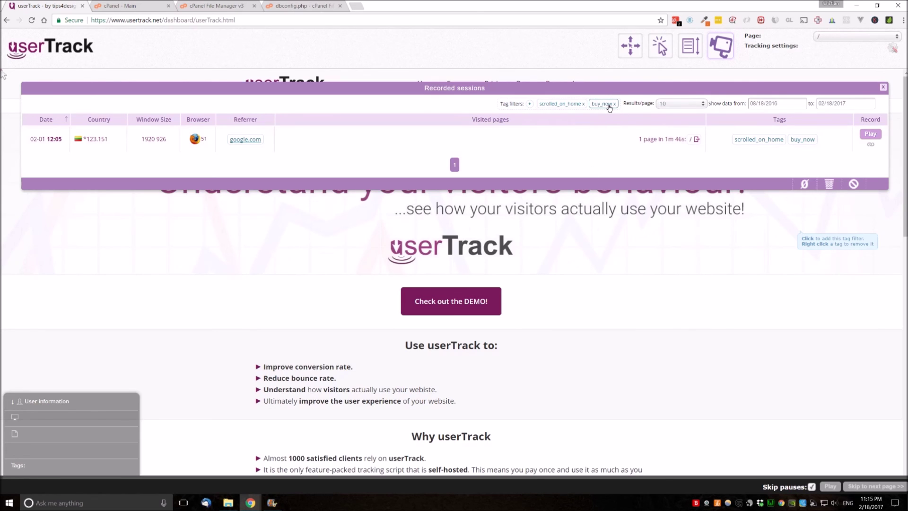
Close the Recorded sessions list to return to the usertrack.net home page
{"action": "left_click", "coordinate": [883, 87]}
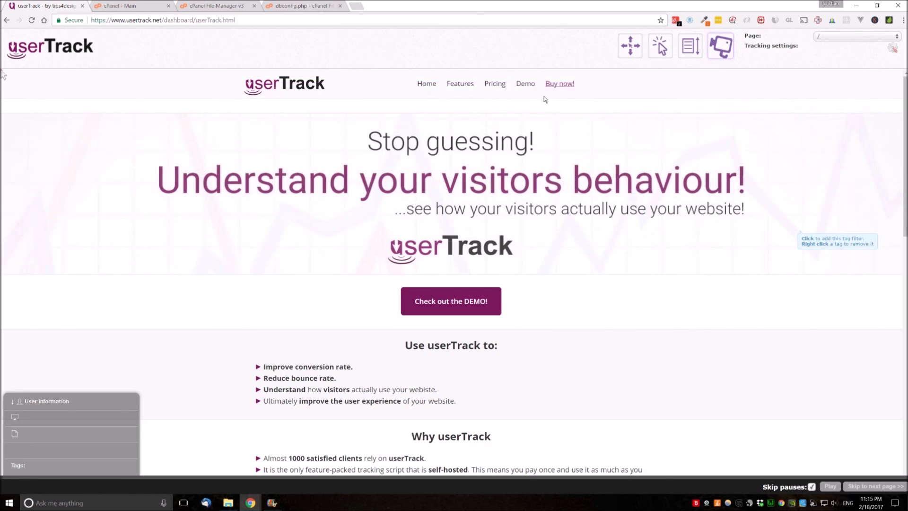